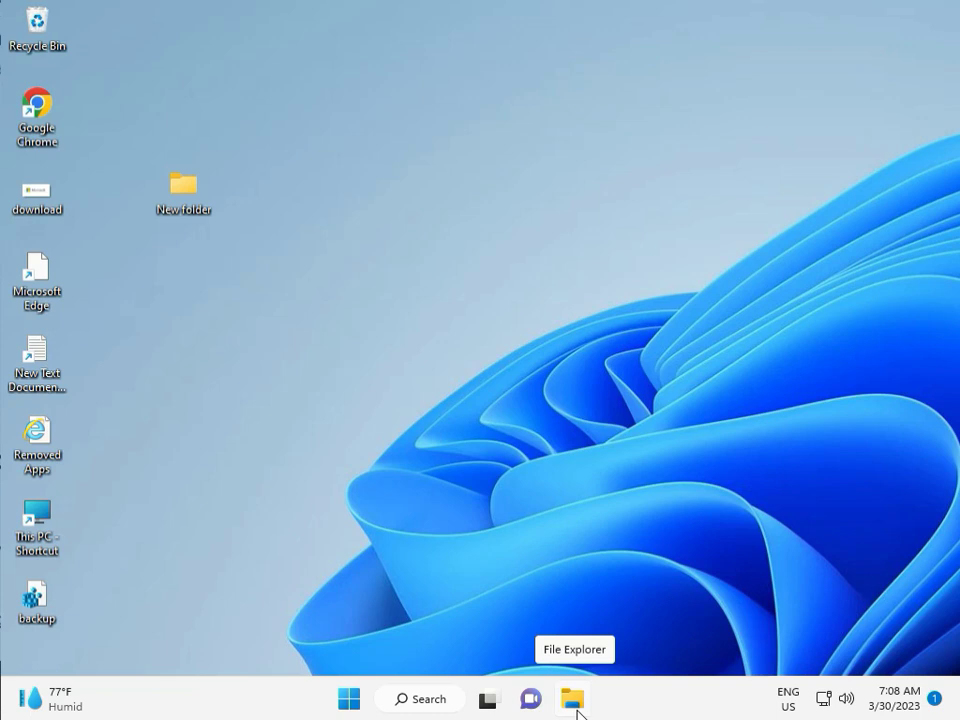
- Start the Windows Update troubleshooter from Settings > System > Troubleshoot > Other troubleshooters
click(349, 698)
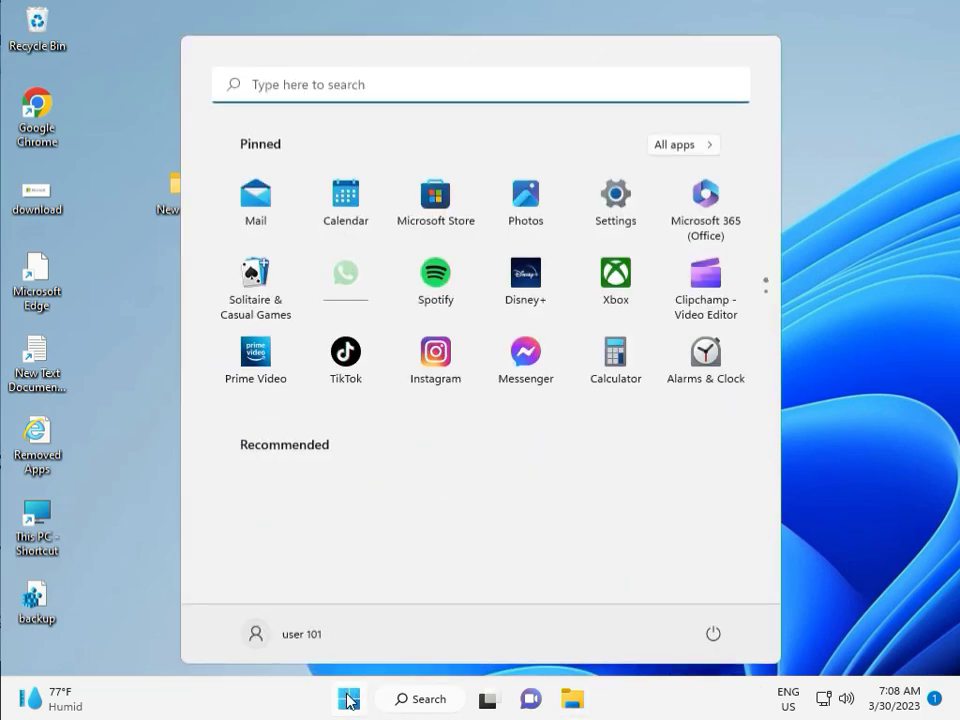
click(616, 200)
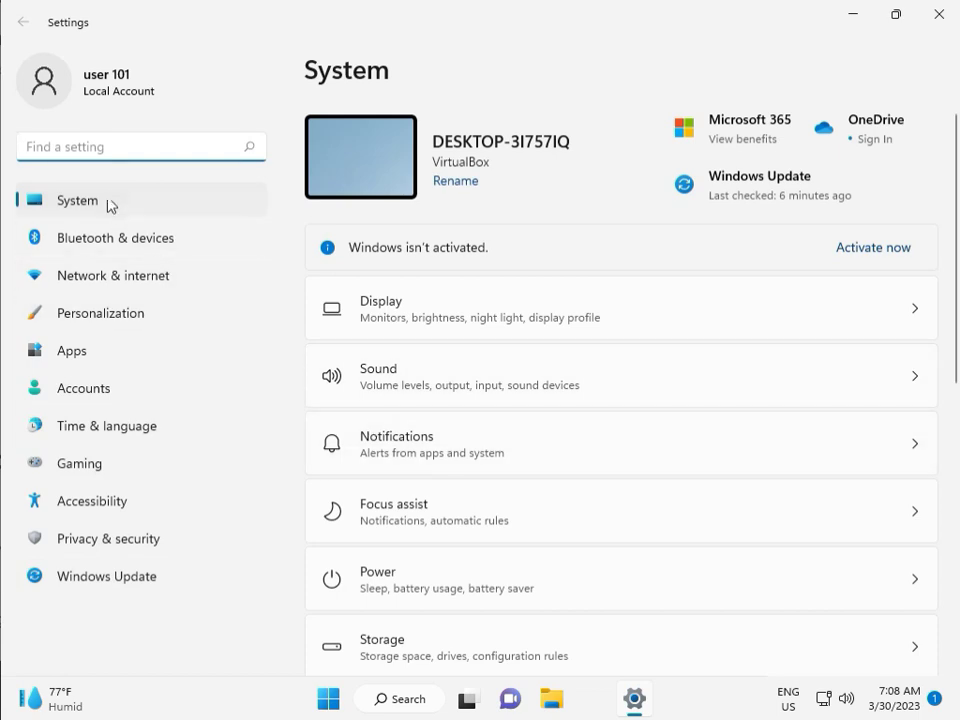
scroll(476, 510, down, 2)
scroll(481, 540, down, 1)
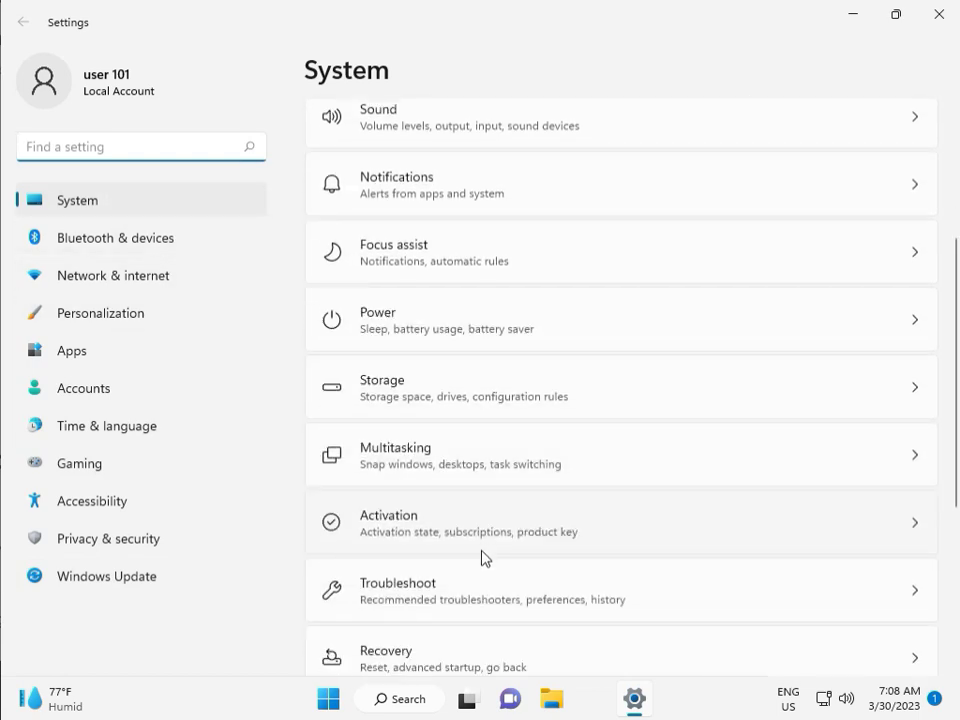
click(489, 596)
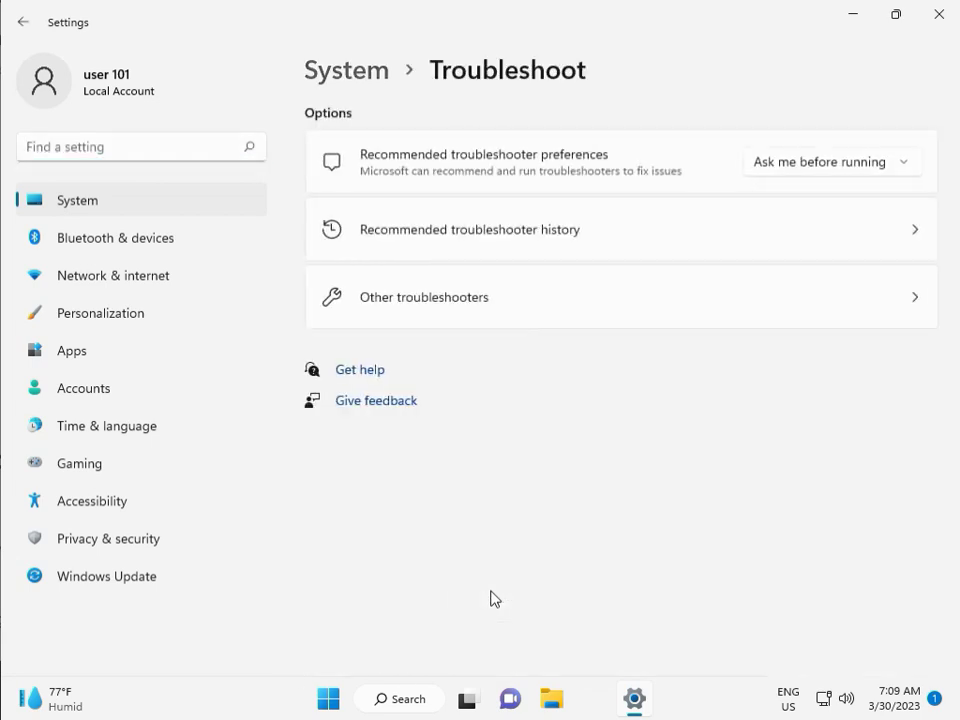
click(416, 310)
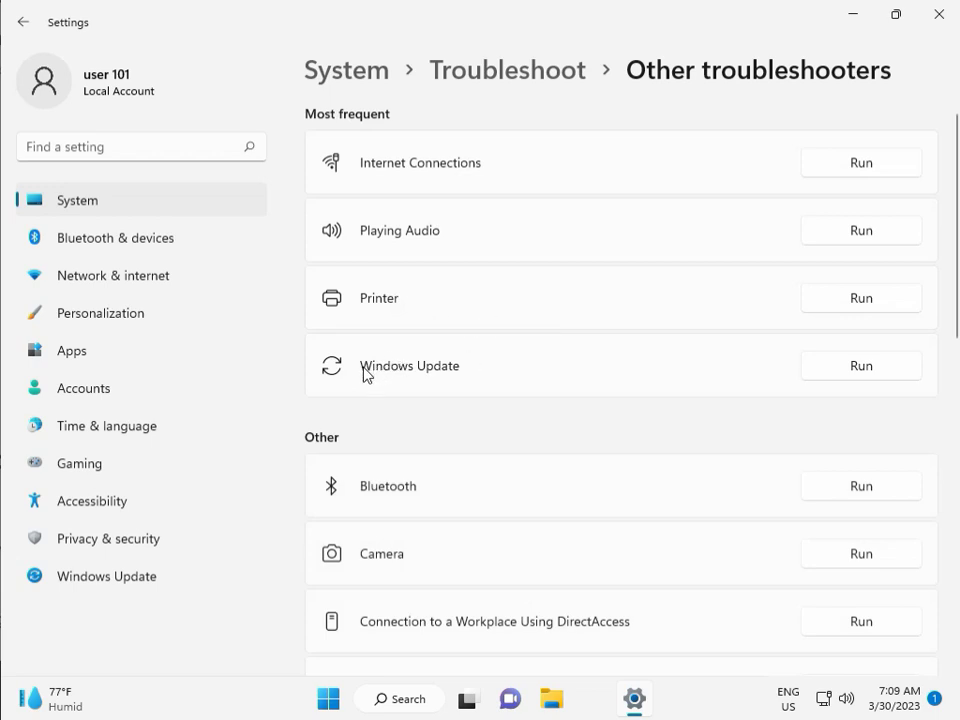
click(855, 368)
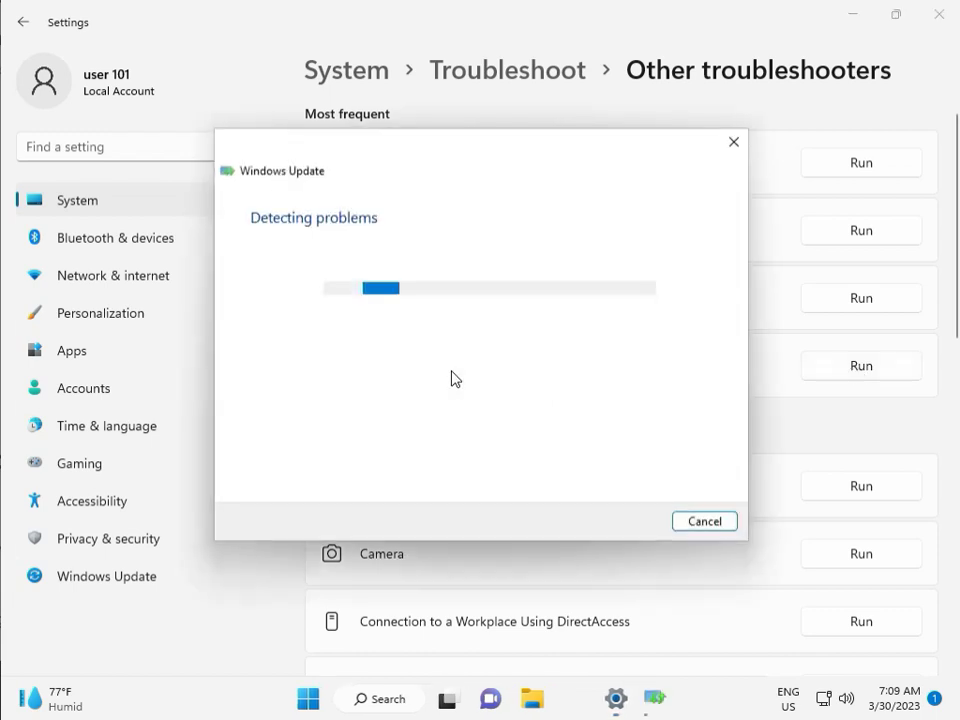
- Let the Windows Update troubleshooter finish detecting issues, then close it and Settings
drag(453, 157, 325, 114)
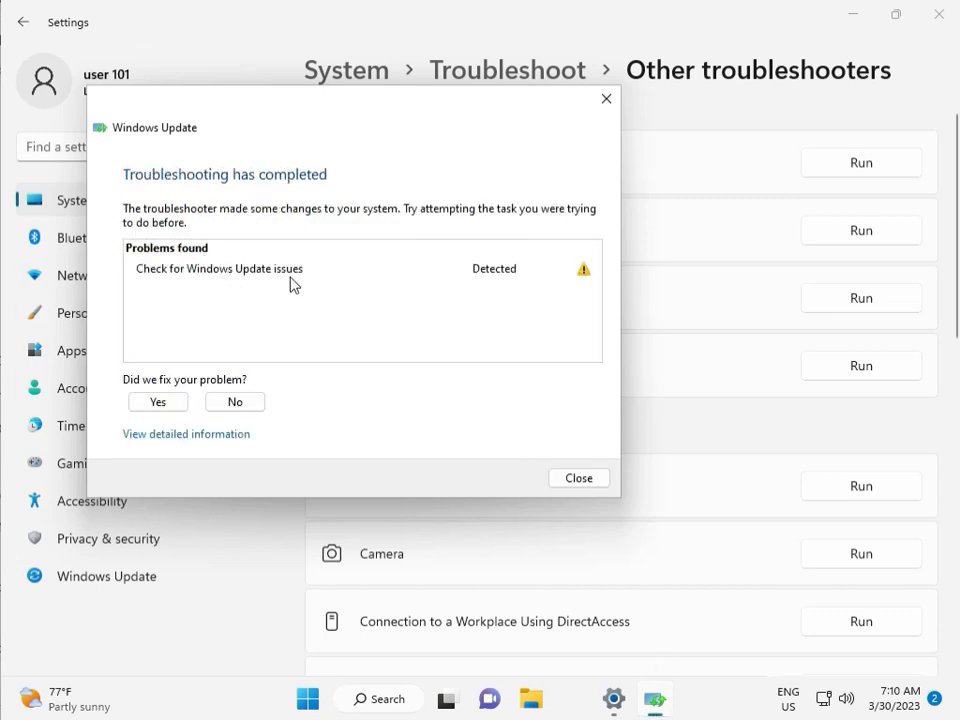
click(579, 479)
click(940, 14)
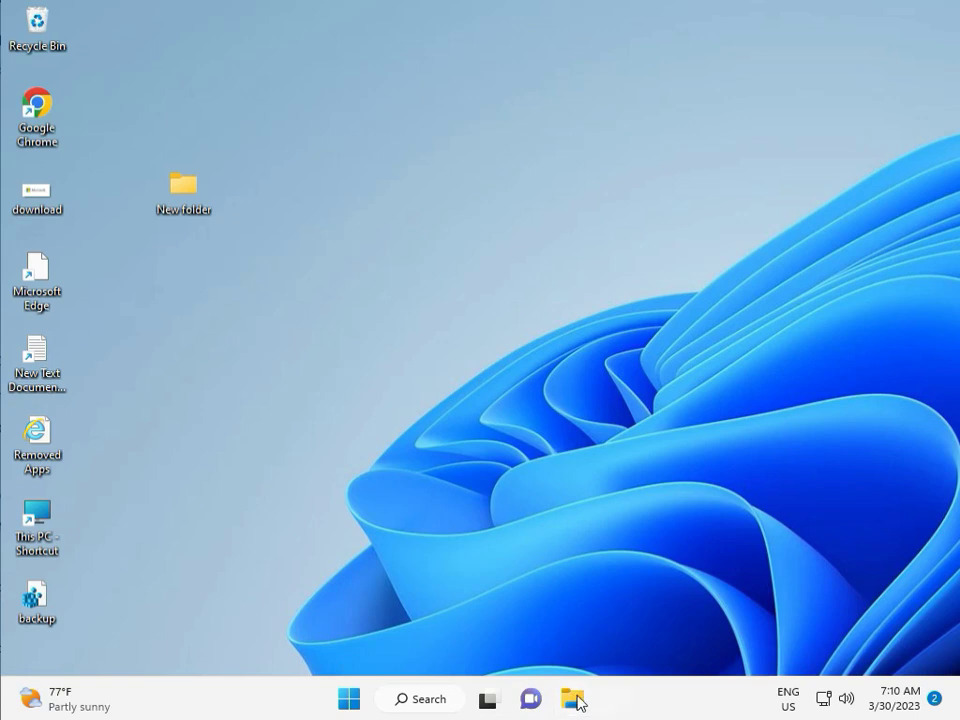
- Browse File Explorer from This PC into the C:\Windows folder
click(575, 701)
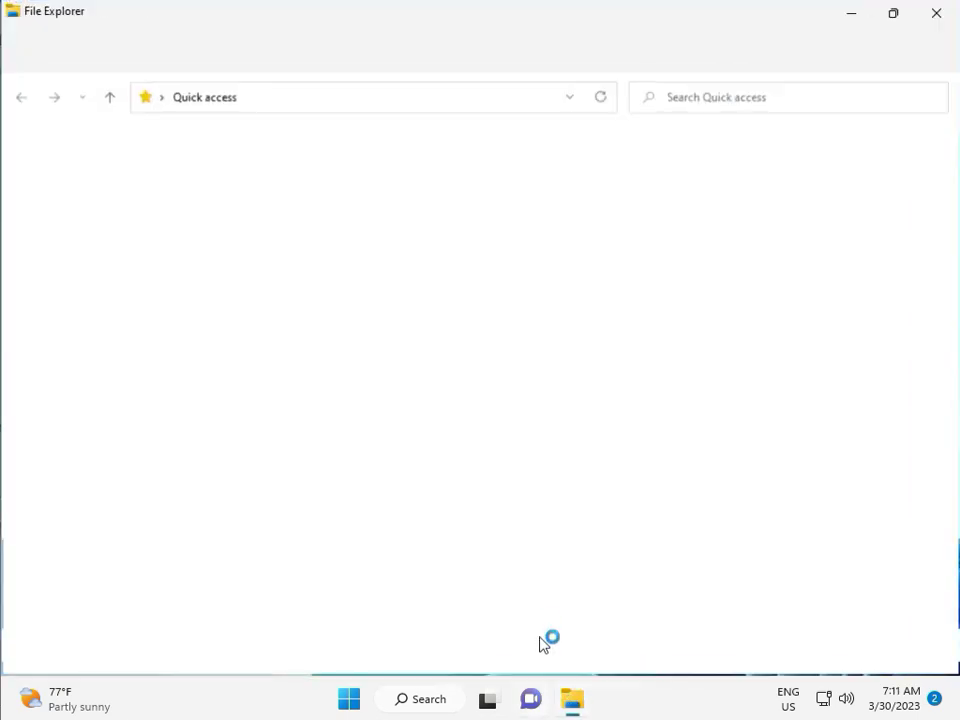
click(100, 352)
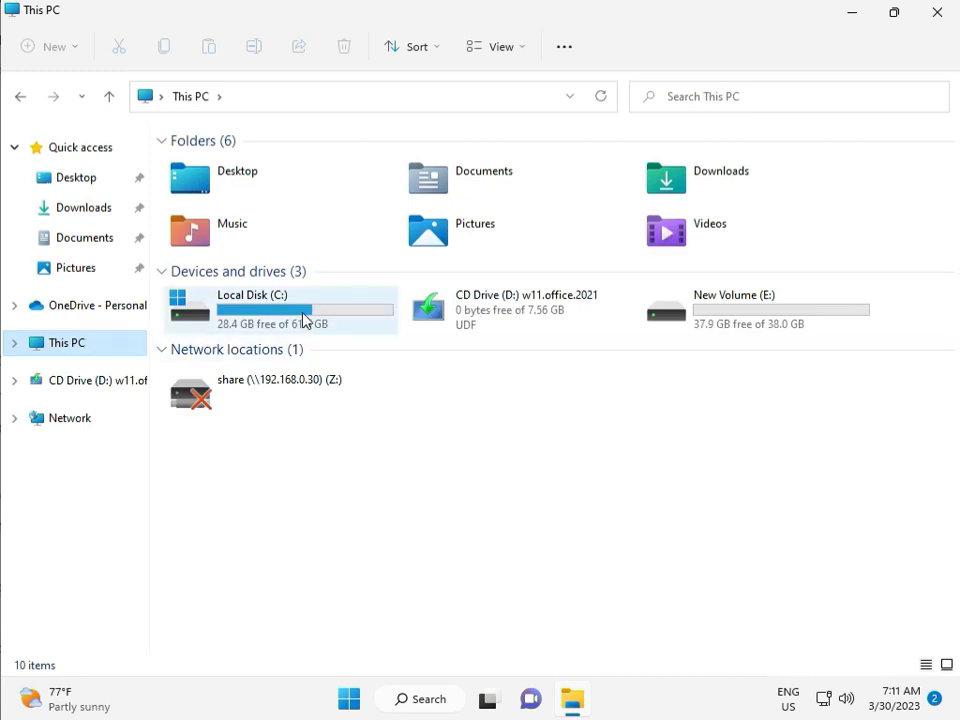
double_click(302, 314)
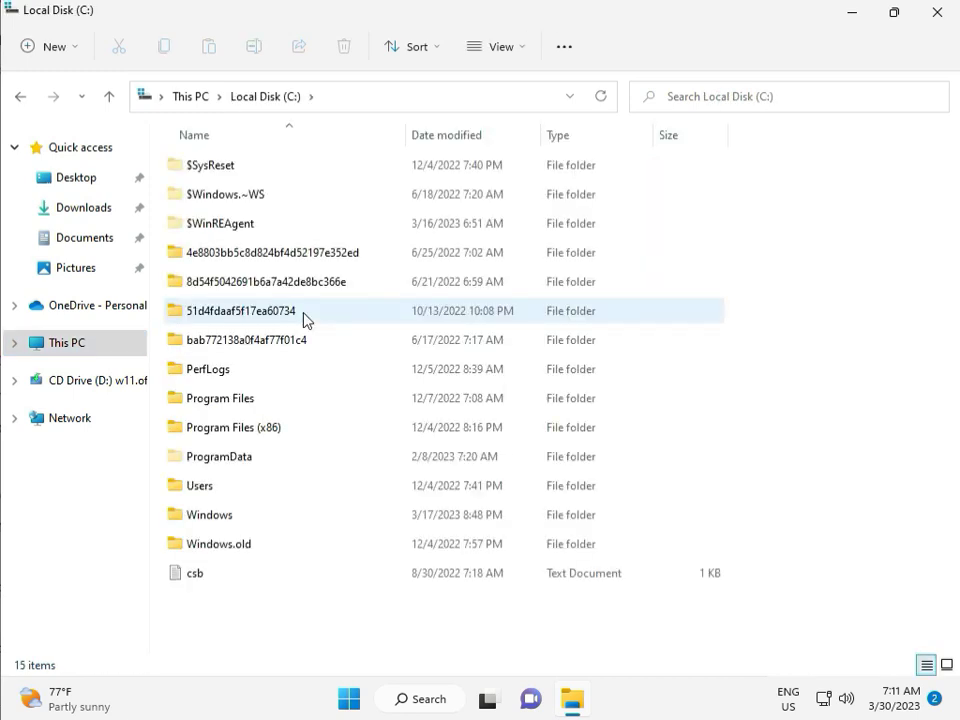
click(249, 518)
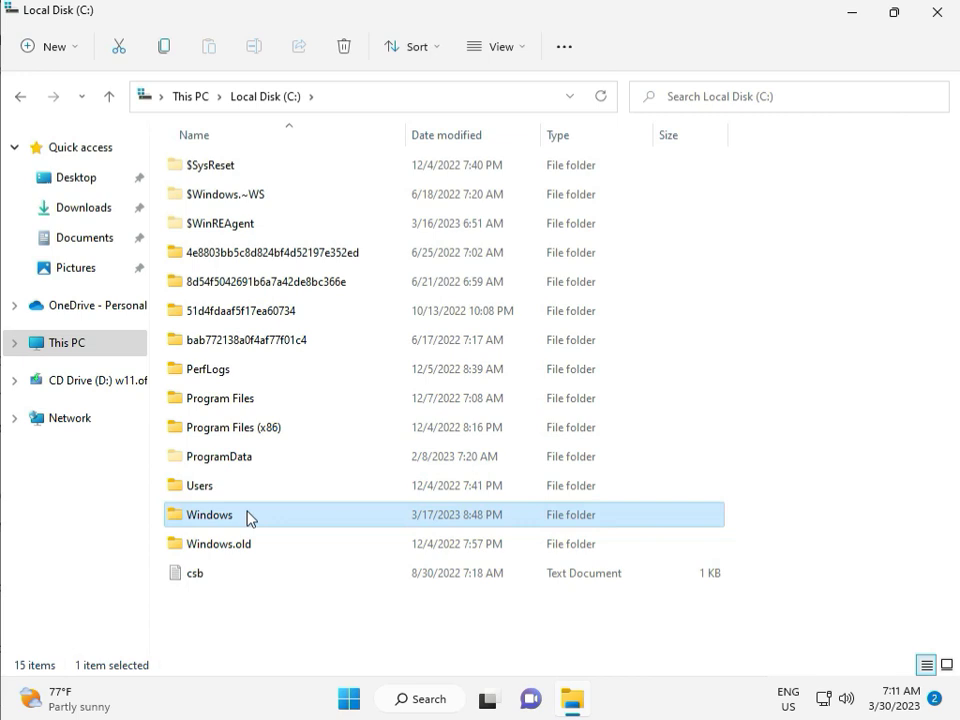
double_click(249, 516)
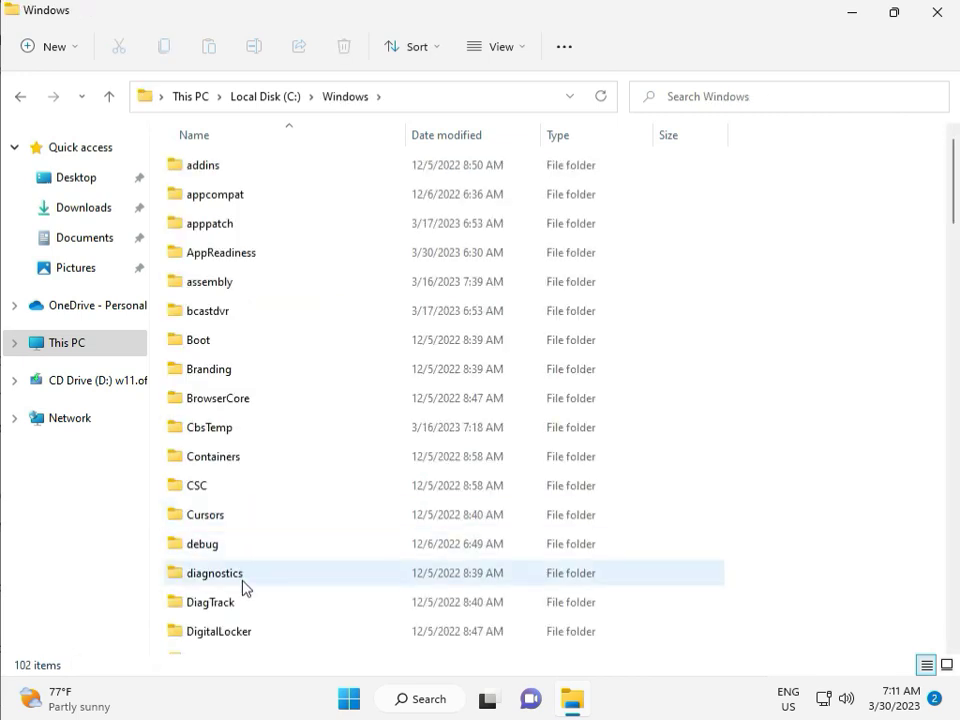
- Scroll down the Windows folder and enter SoftwareDistribution
scroll(311, 598, down, 4)
scroll(349, 570, down, 4)
scroll(349, 571, down, 3)
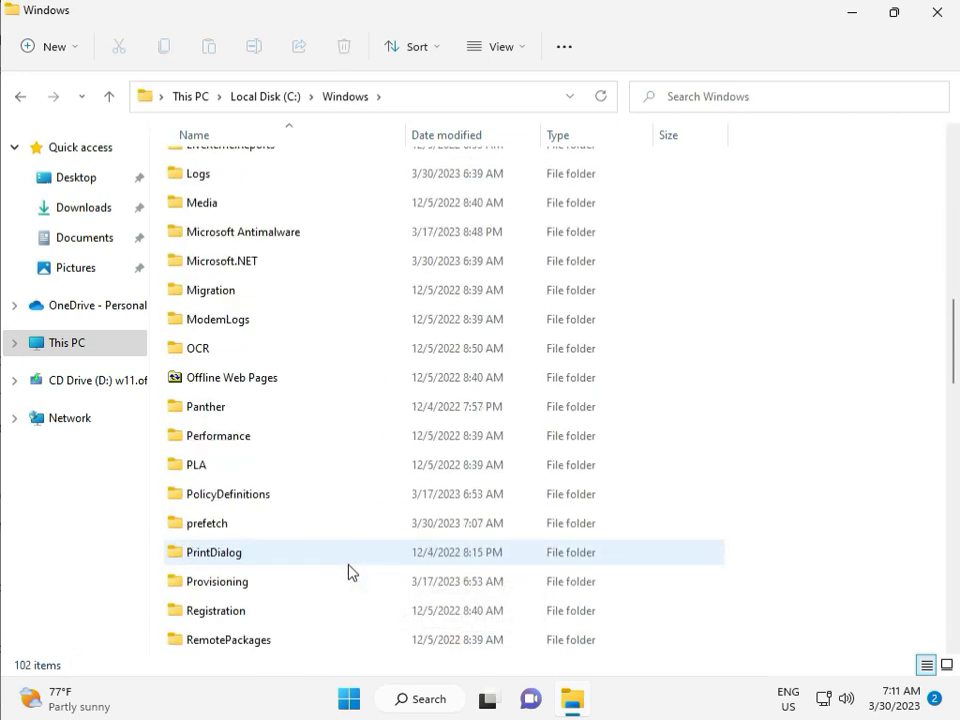
scroll(349, 571, down, 4)
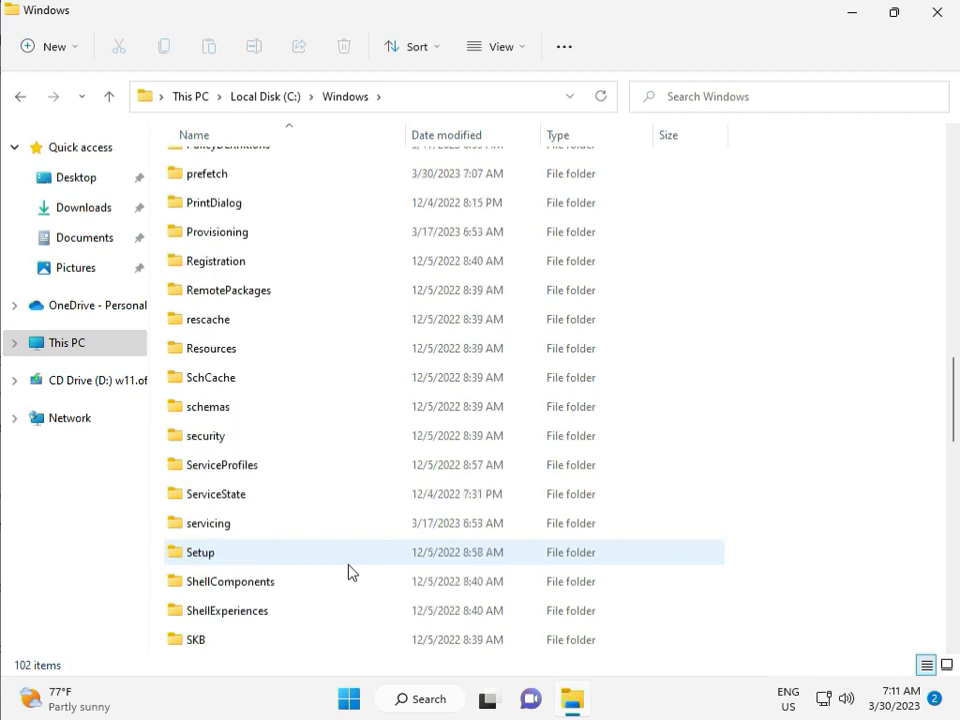
scroll(340, 566, down, 1)
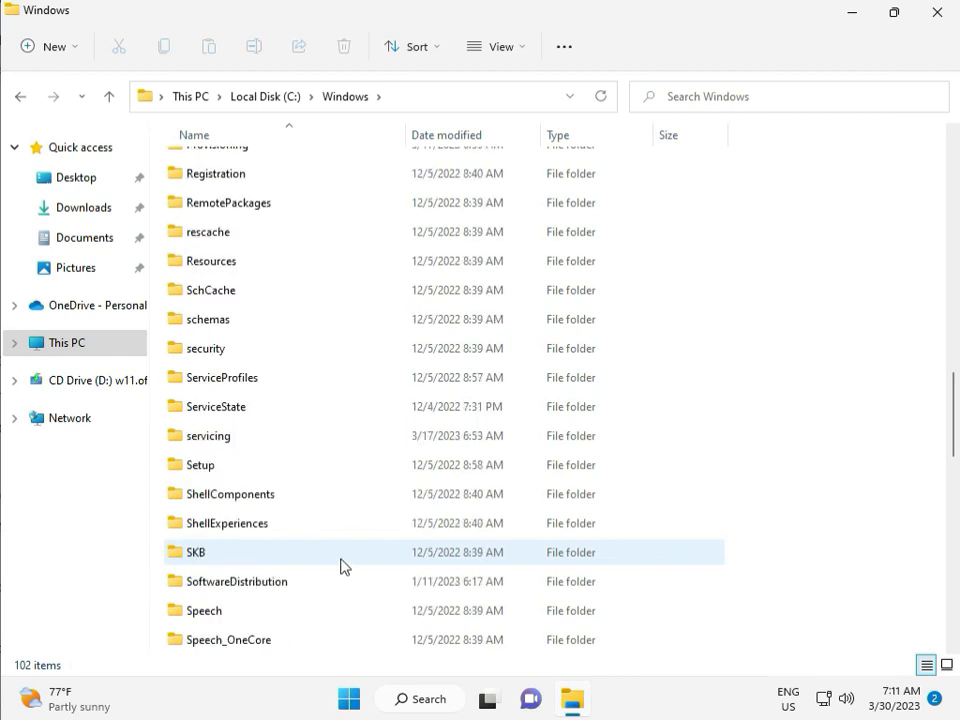
scroll(340, 566, down, 1)
click(262, 497)
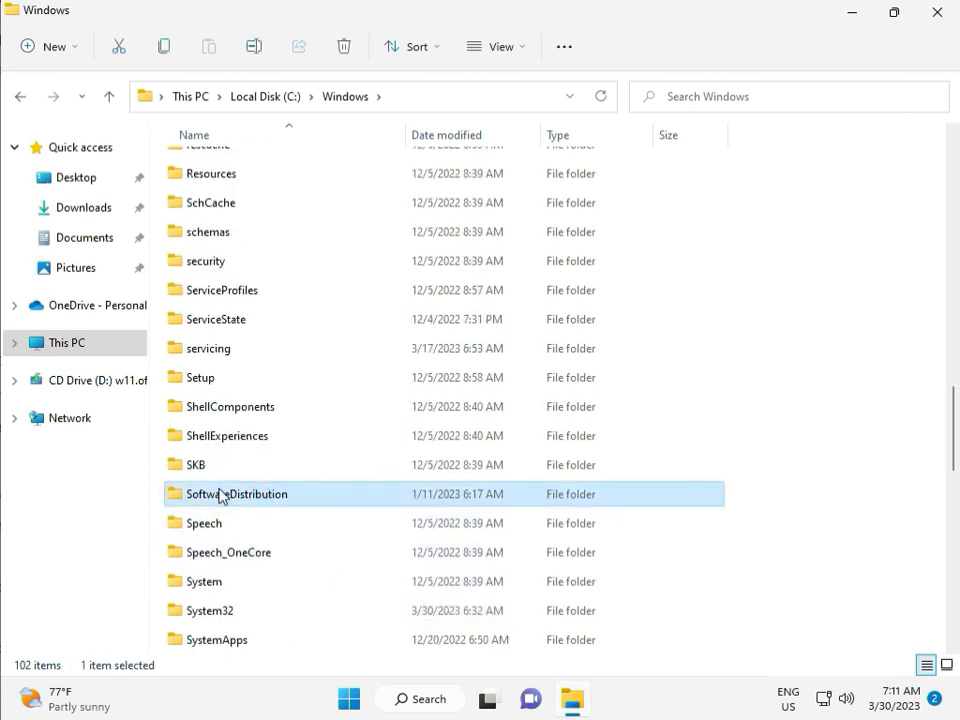
double_click(248, 497)
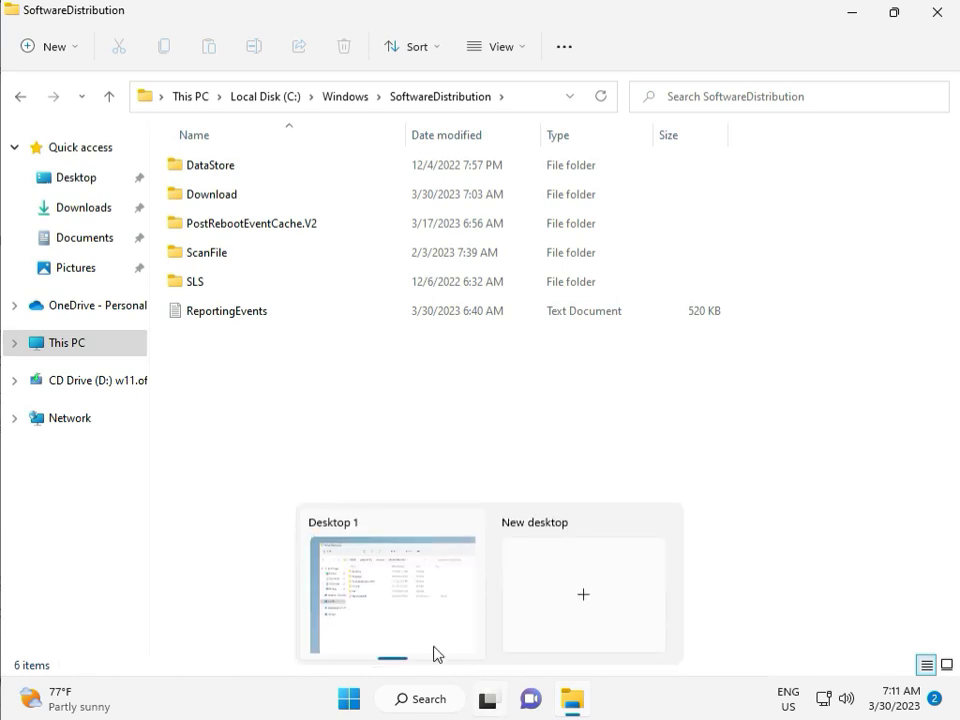
- Delete all items in SoftwareDistribution\Download, granting admin permission, then close File Explorer
double_click(244, 197)
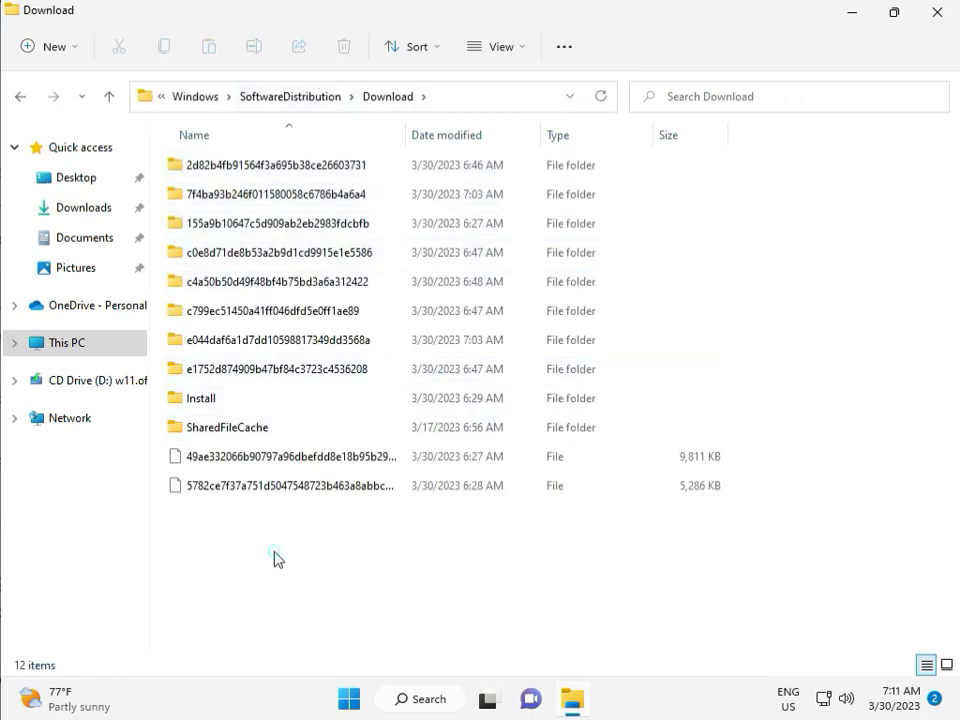
drag(274, 551, 286, 175)
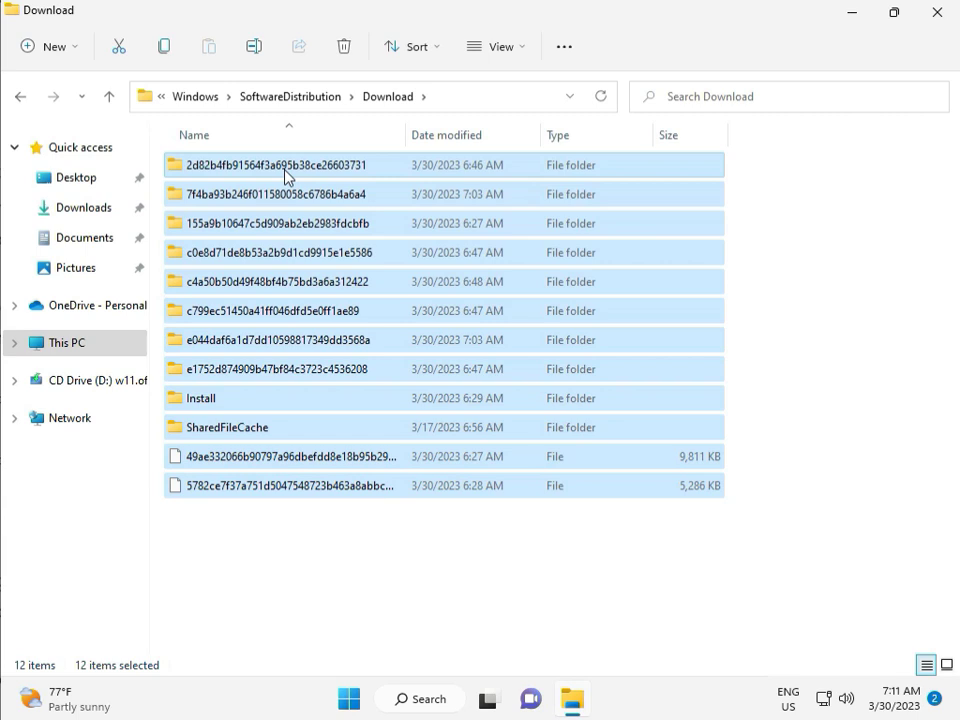
key(Delete)
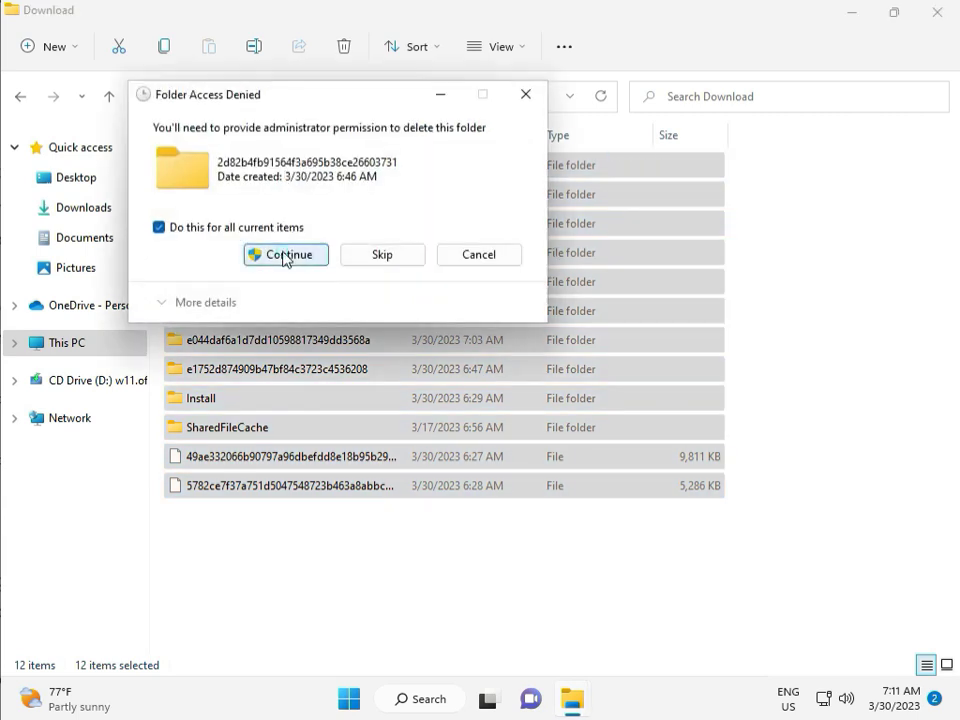
click(286, 256)
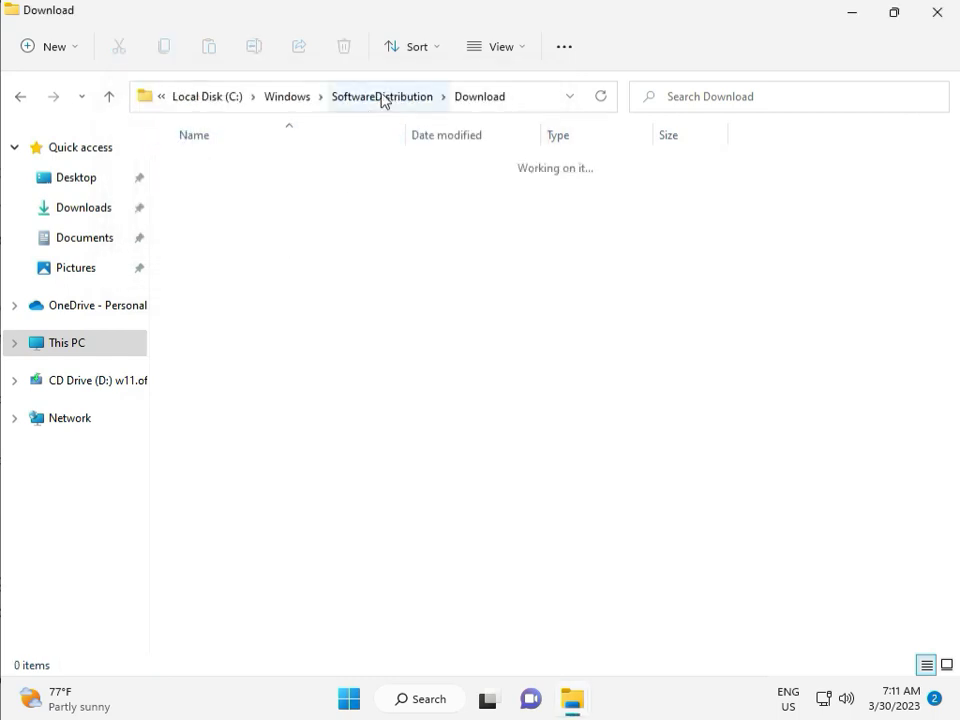
click(381, 97)
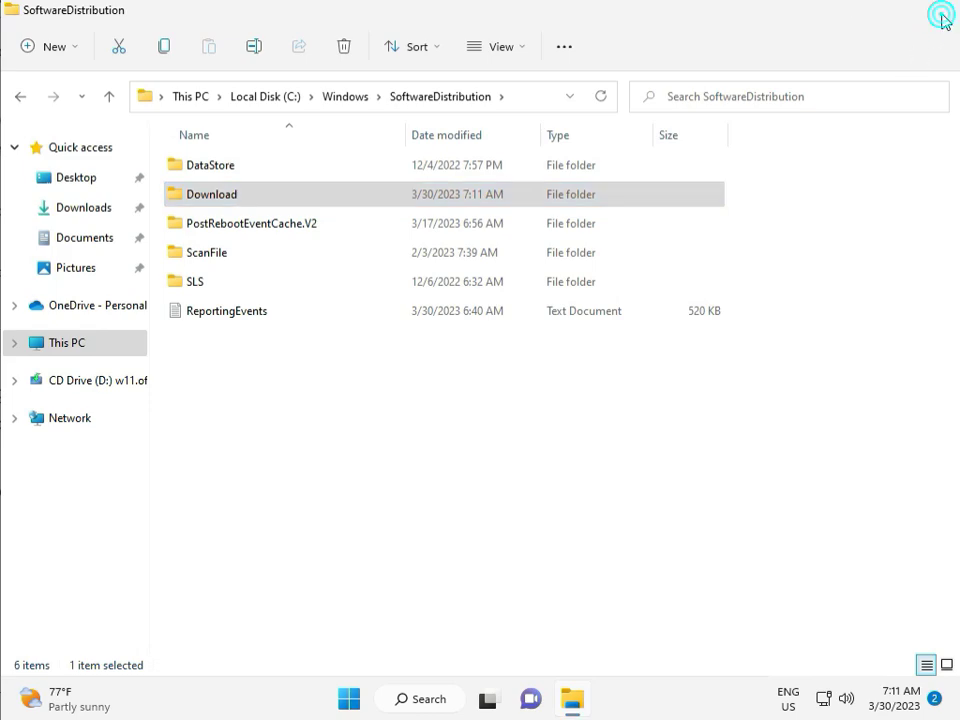
click(937, 16)
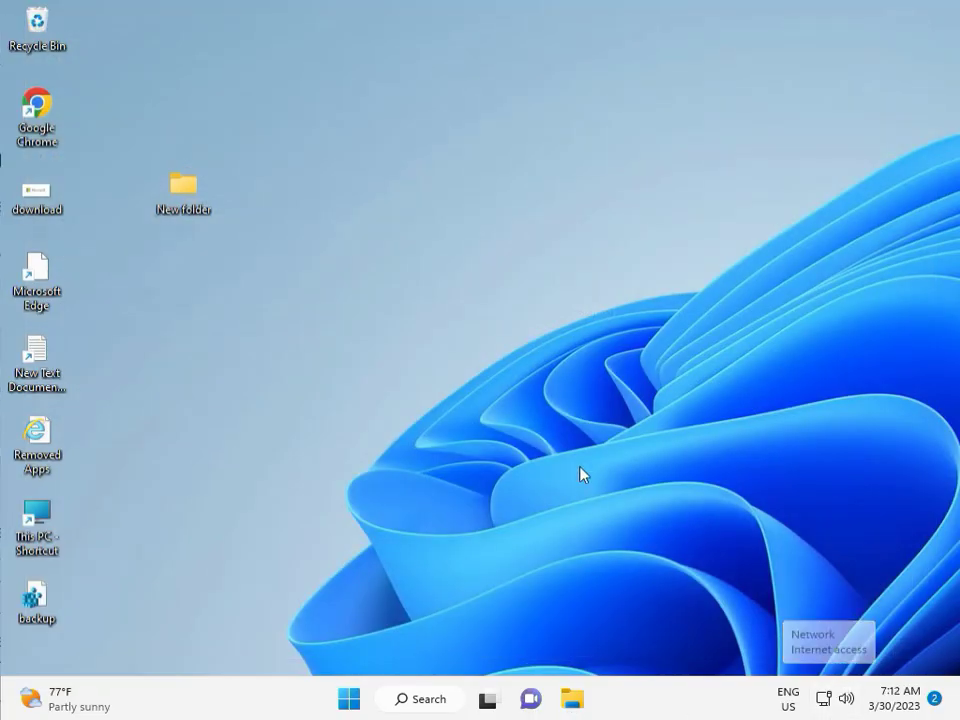
- Launch the Services console through the Run dialog
click(551, 402)
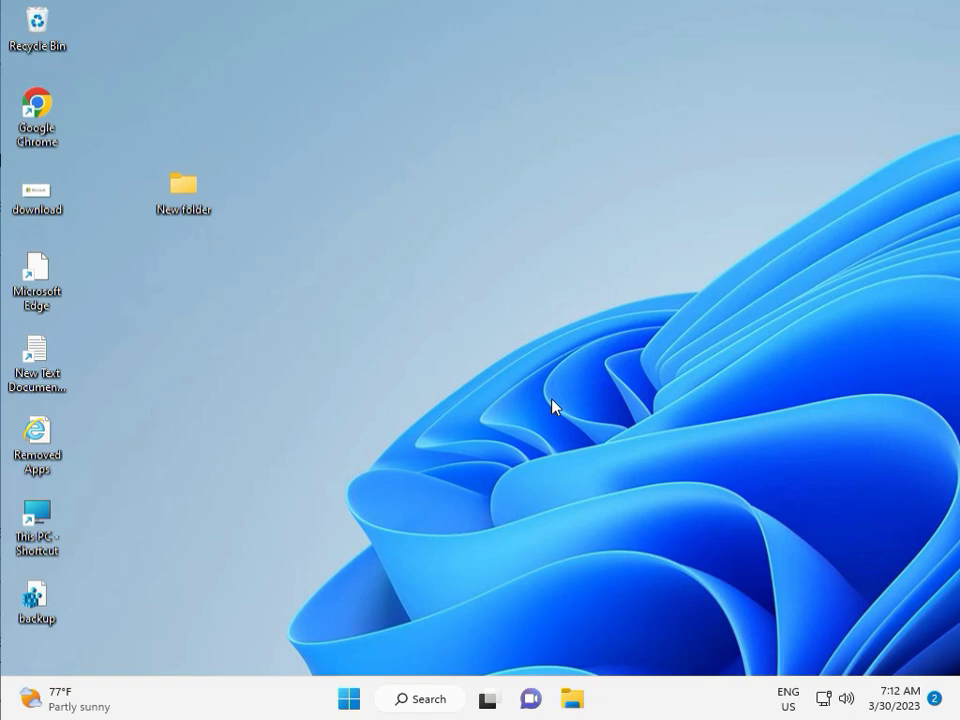
key(super+r)
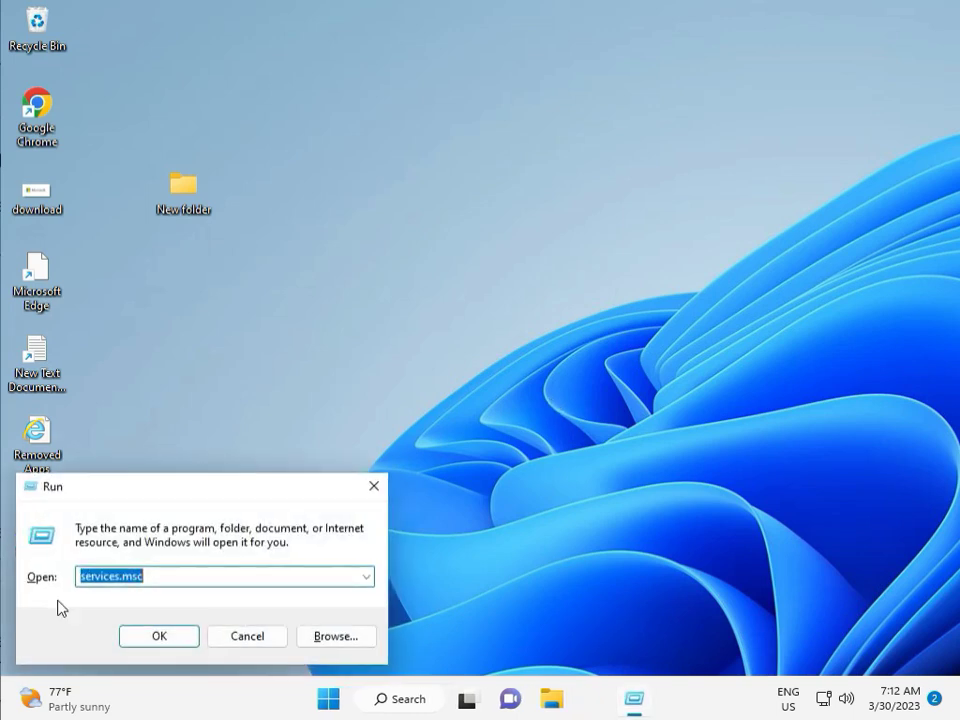
click(159, 636)
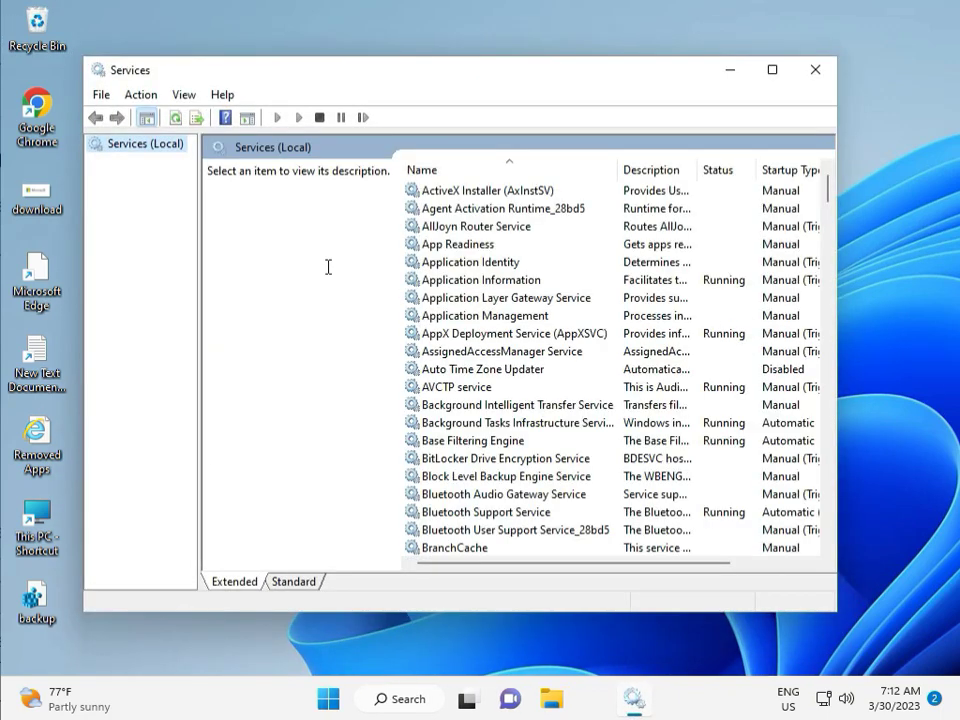
- Select the Windows Update service and restart it
click(531, 298)
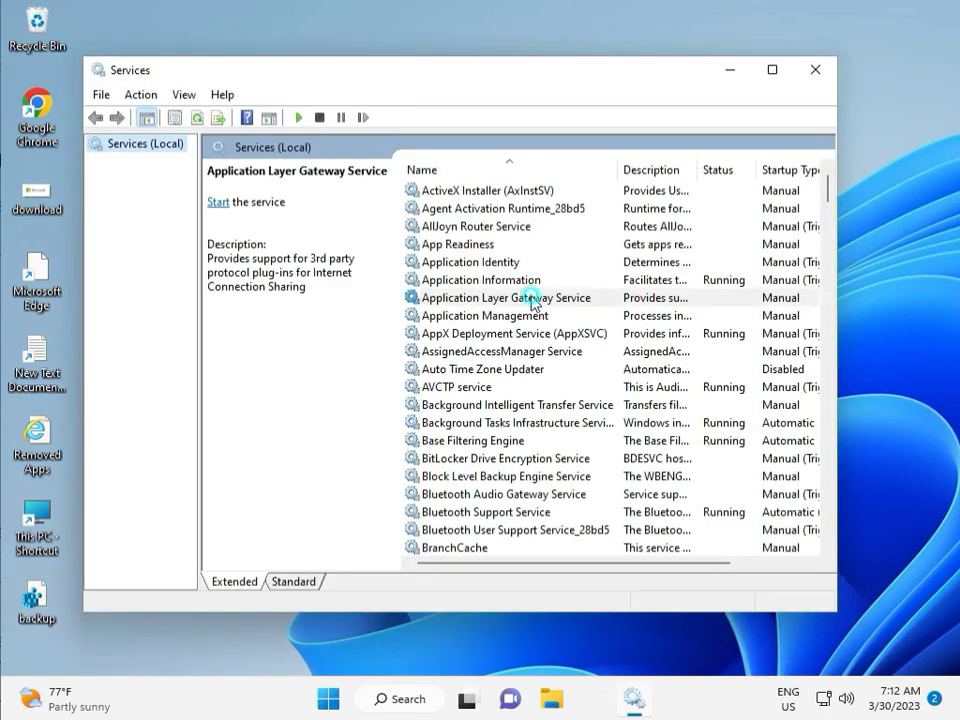
key(w)
scroll(495, 413, down, 3)
scroll(495, 413, down, 2)
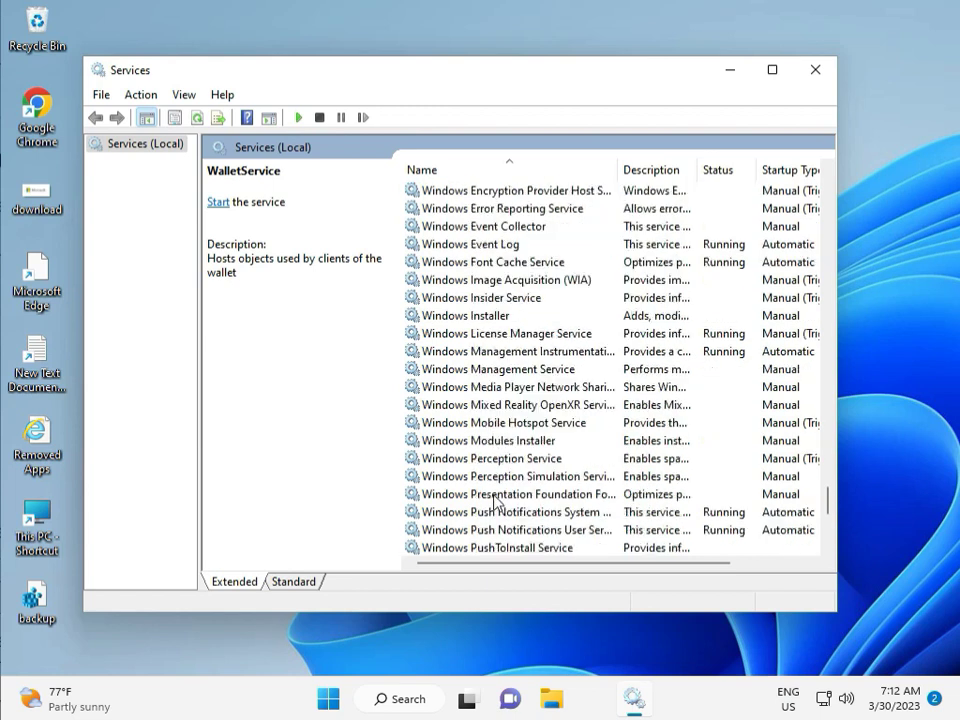
scroll(495, 503, down, 5)
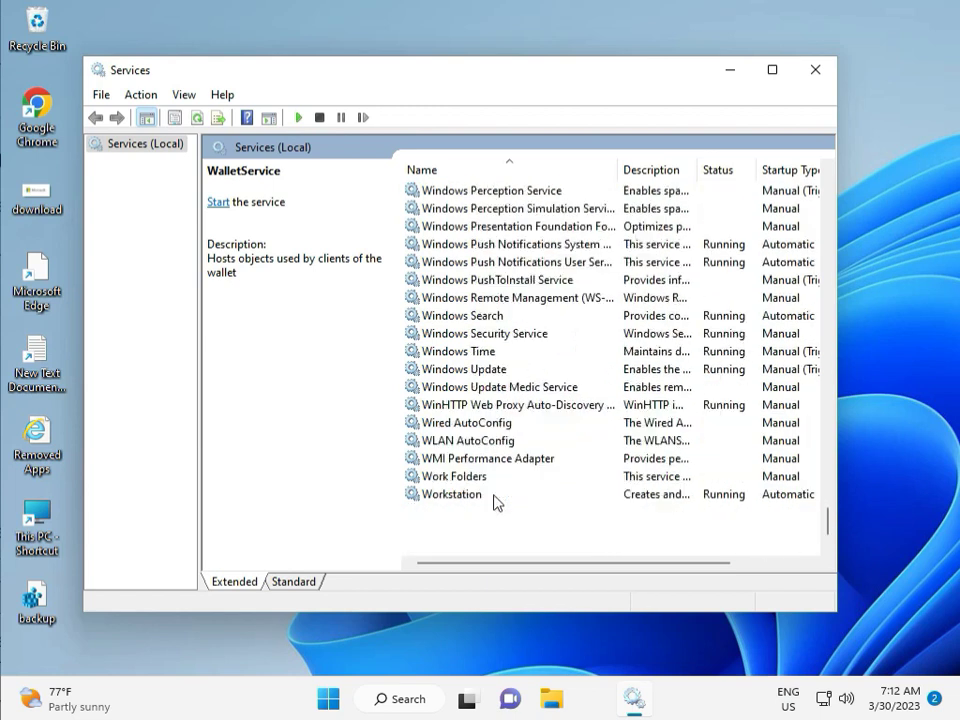
click(497, 368)
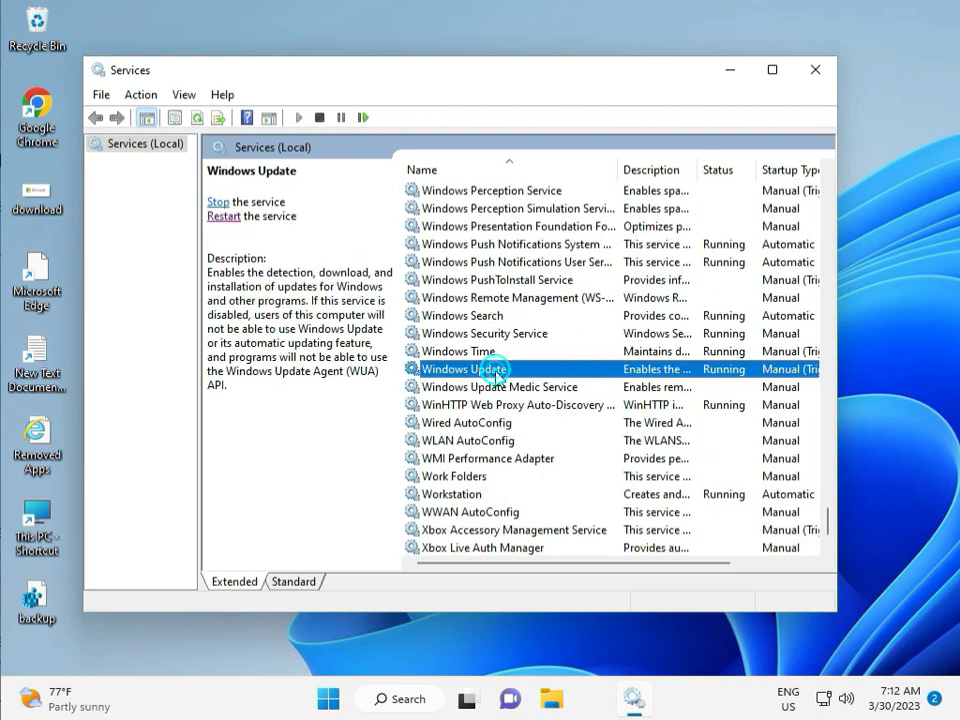
click(219, 202)
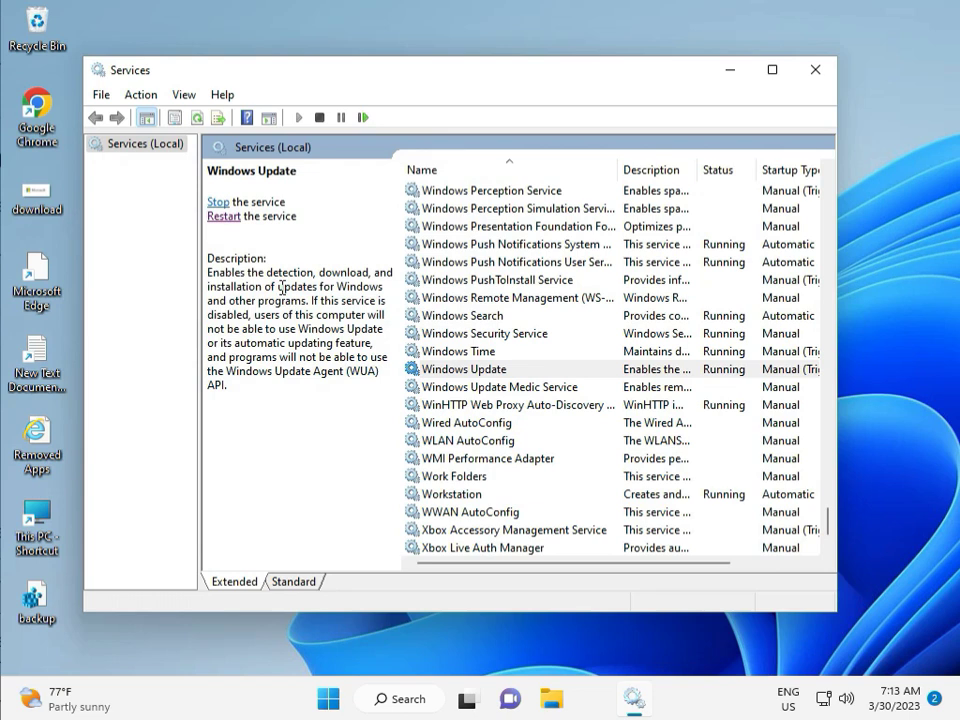
- Set the Windows Update service's startup type to Automatic, apply it, and close Services
double_click(488, 370)
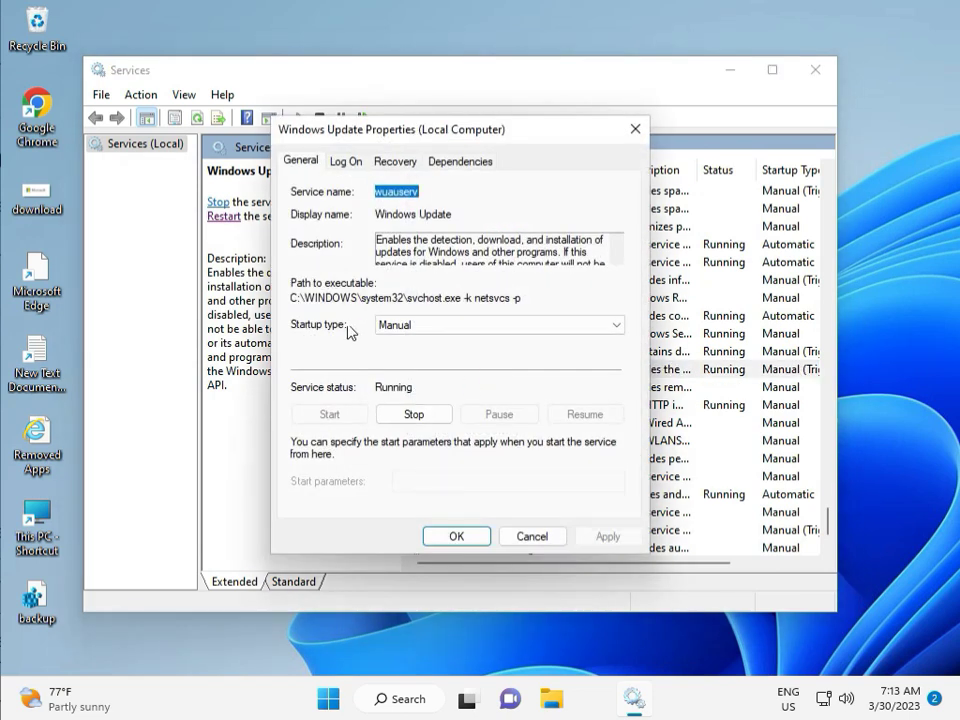
click(400, 325)
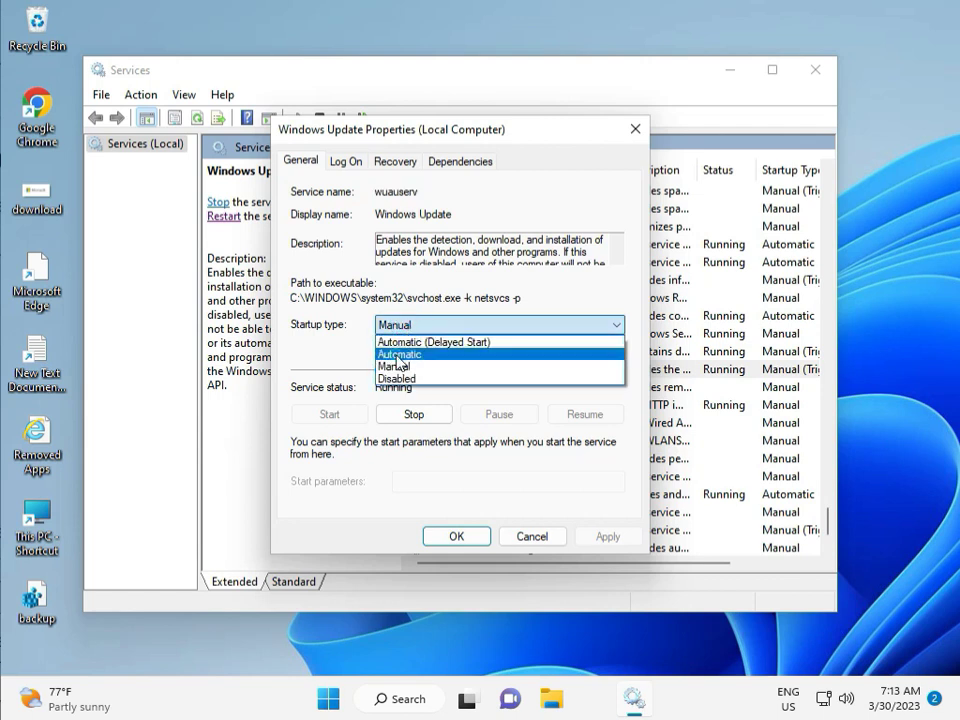
click(398, 355)
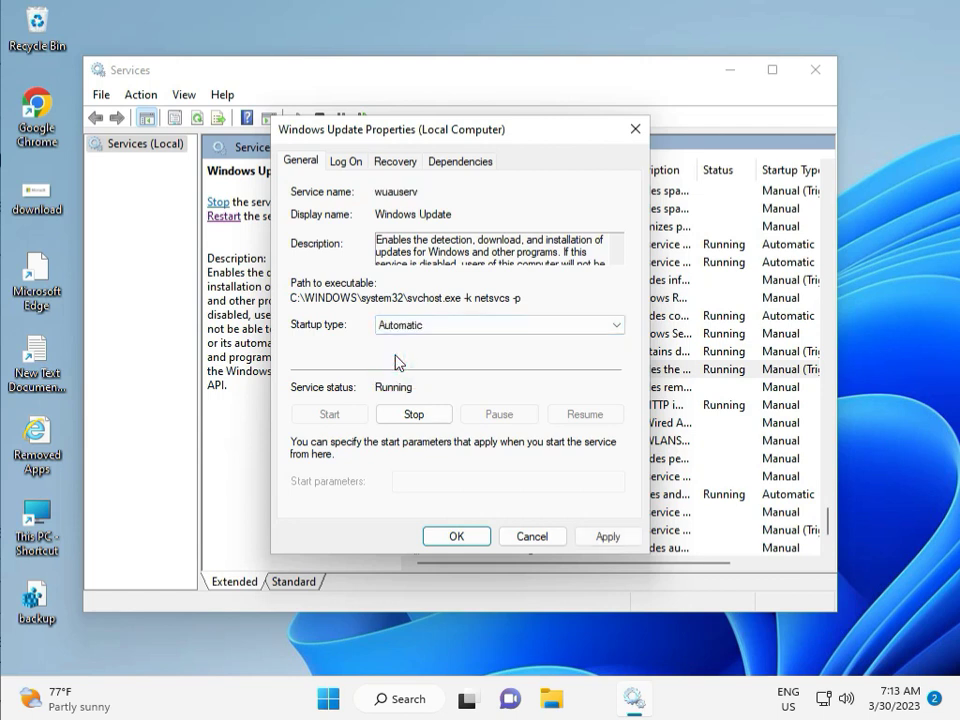
click(610, 537)
click(455, 537)
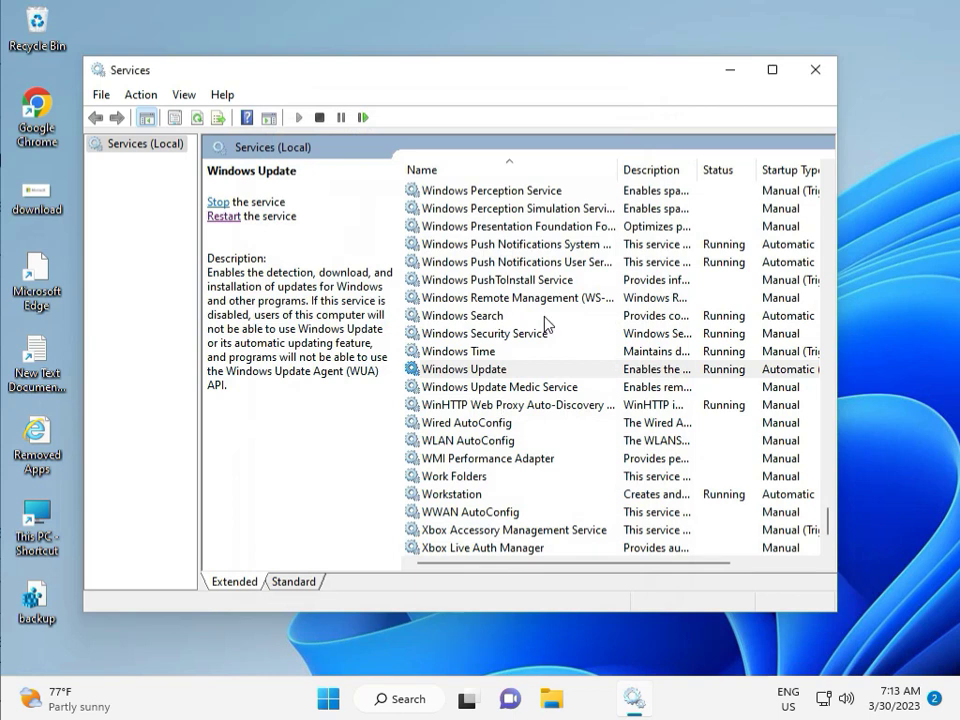
click(816, 70)
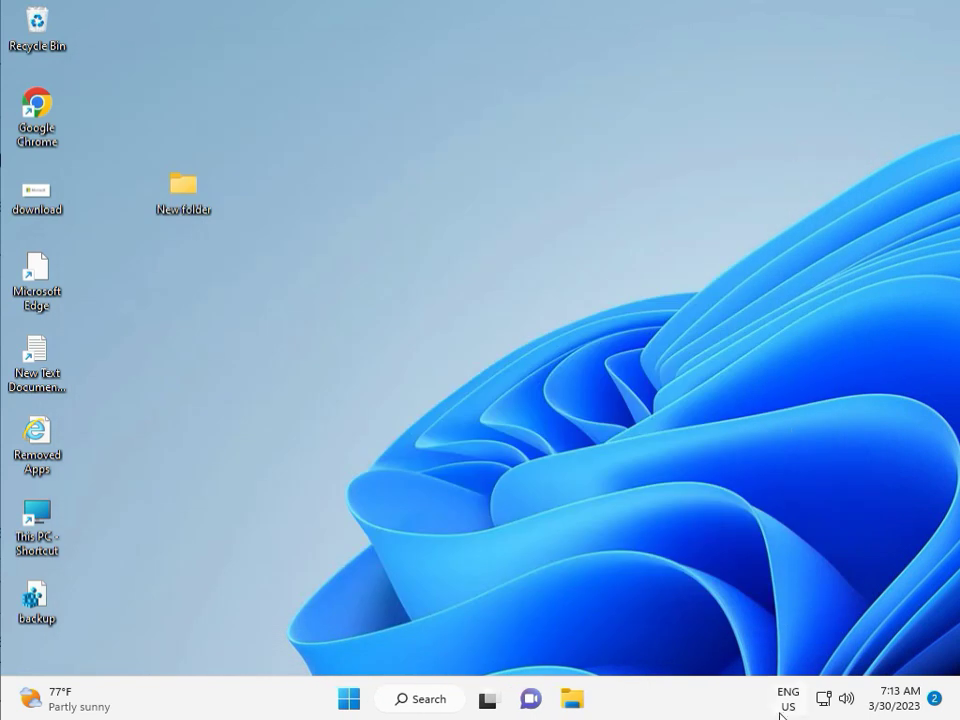
- Launch Registry Editor from Win+R with regedit and approve the UAC prompt
click(535, 505)
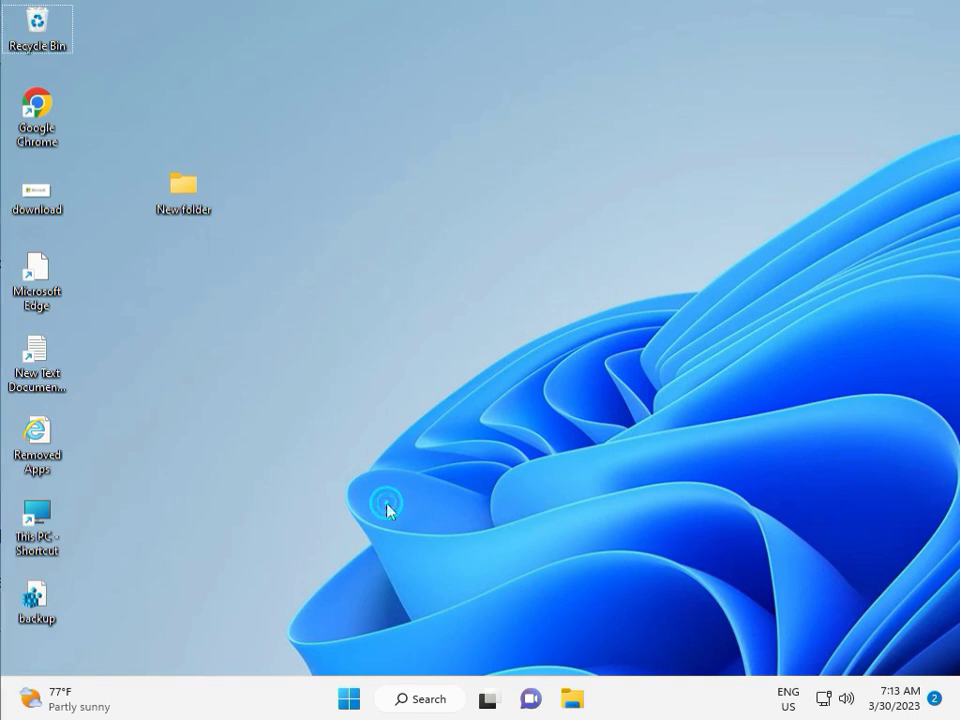
key(super+r)
text(r)
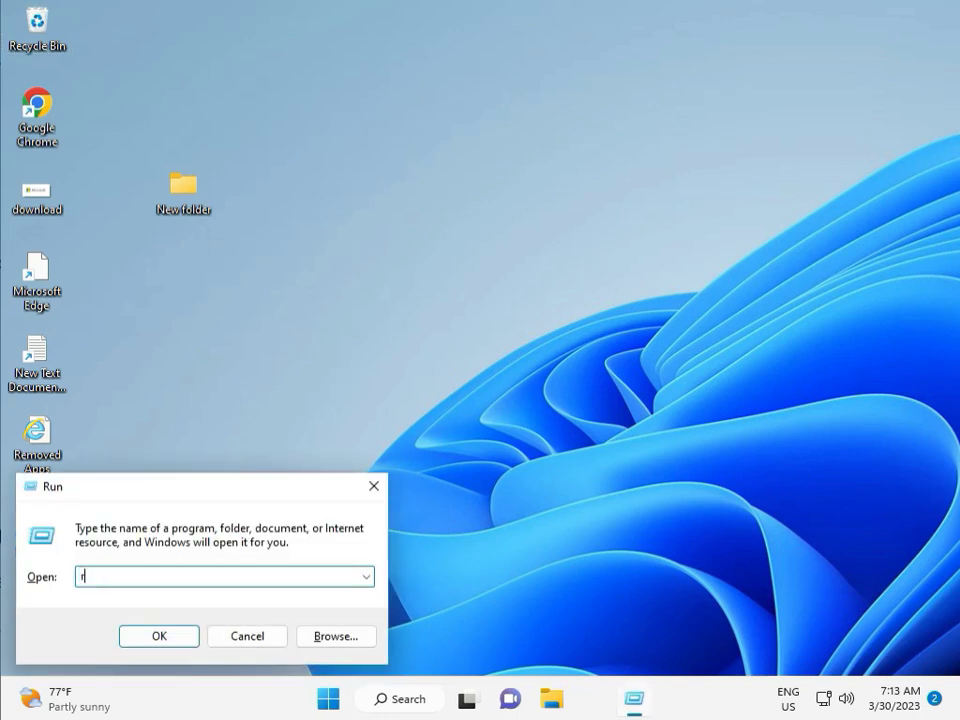
text(egew)
key(Return)
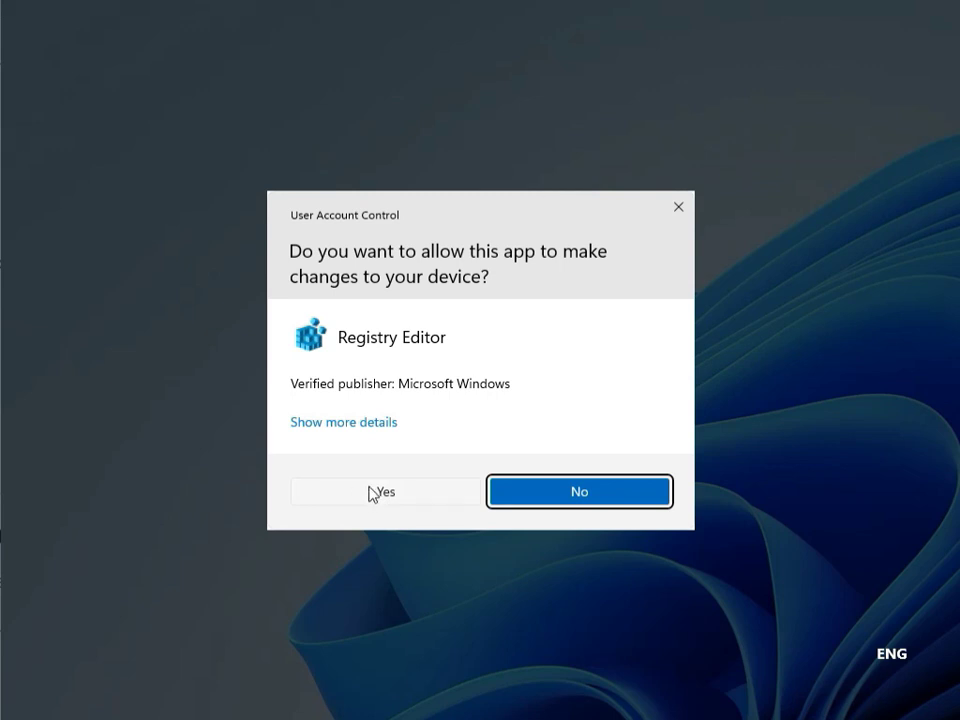
click(376, 492)
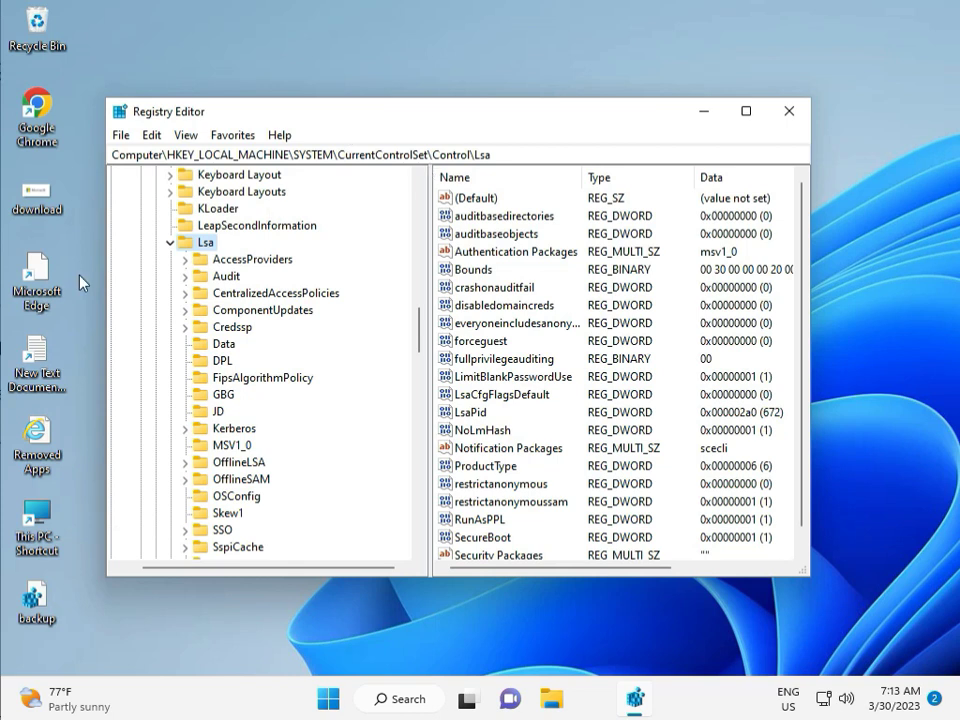
- Collapse the Lsa, SYSTEM and HKEY_LOCAL_MACHINE keys in the registry tree
click(170, 242)
scroll(172, 250, up, 5)
scroll(175, 270, up, 15)
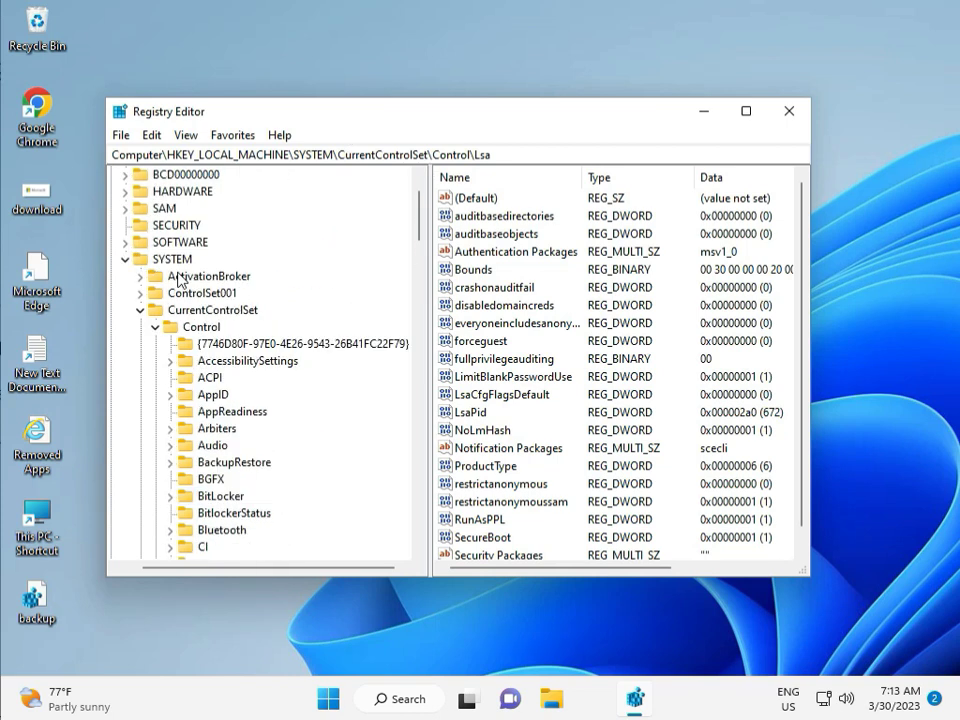
scroll(177, 280, up, 2)
click(124, 327)
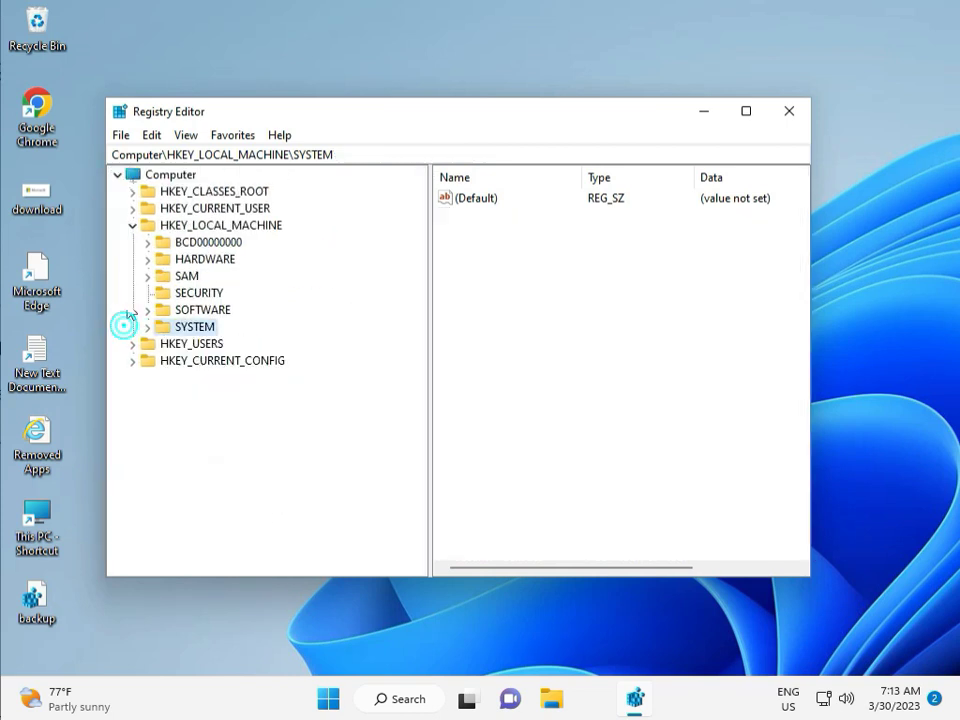
click(135, 225)
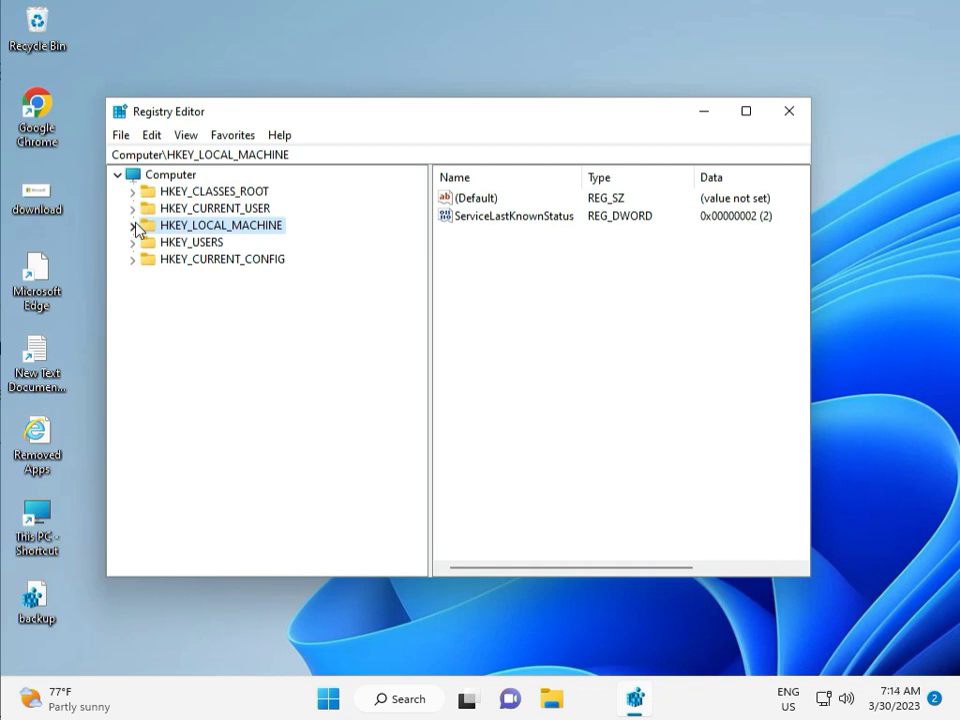
- Expand HKEY_LOCAL_MACHINE\SOFTWARE\Policies\Microsoft\Windows, review its keys, and close Registry Editor
click(134, 226)
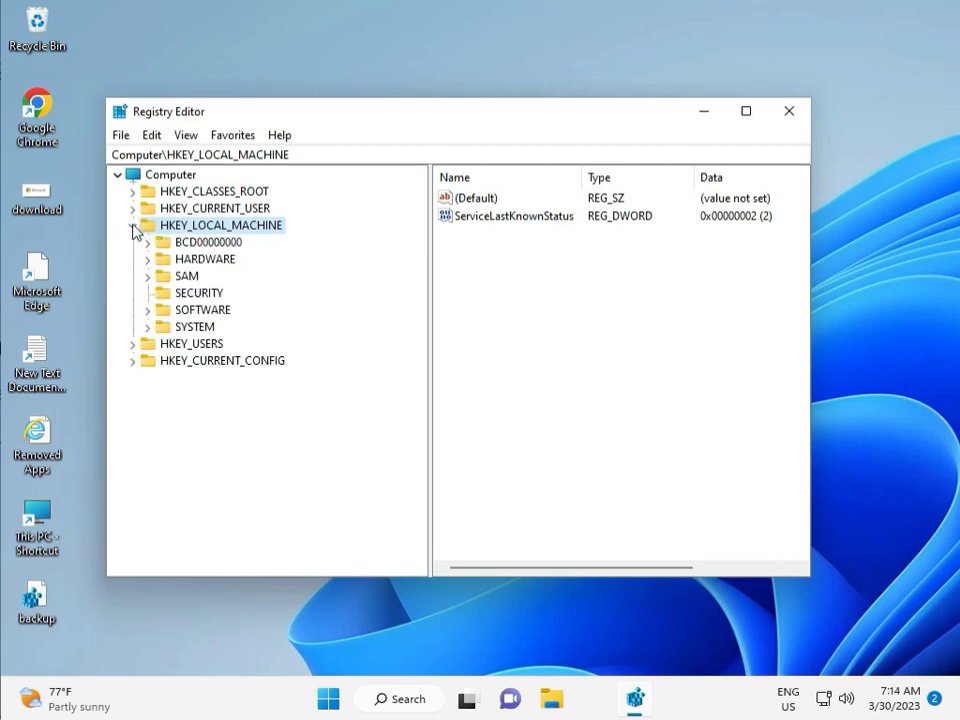
click(147, 311)
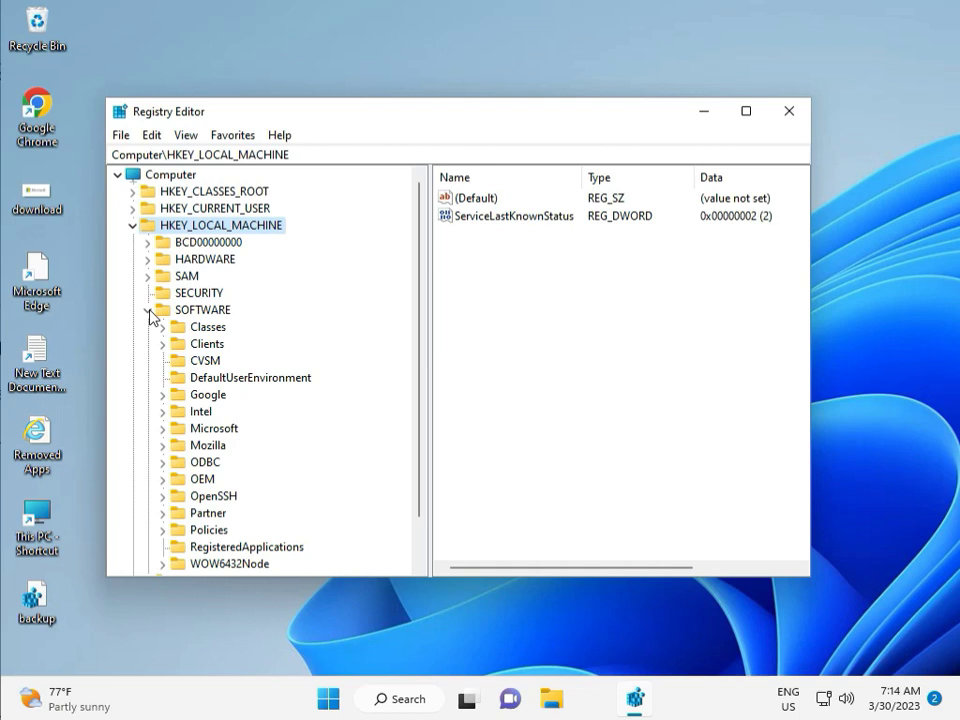
scroll(192, 395, down, 1)
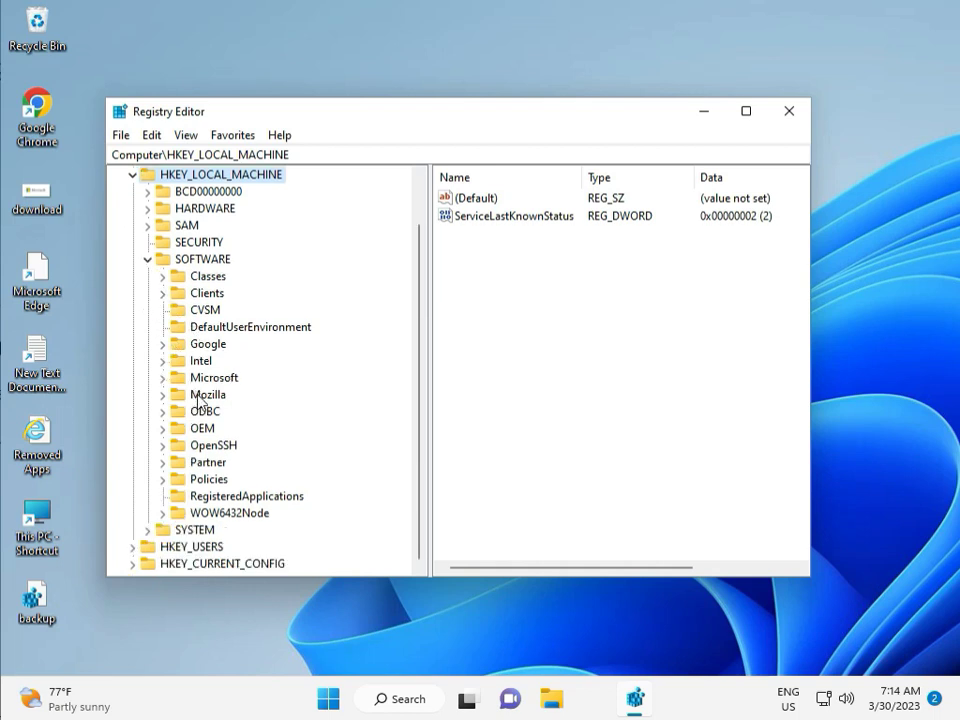
click(164, 479)
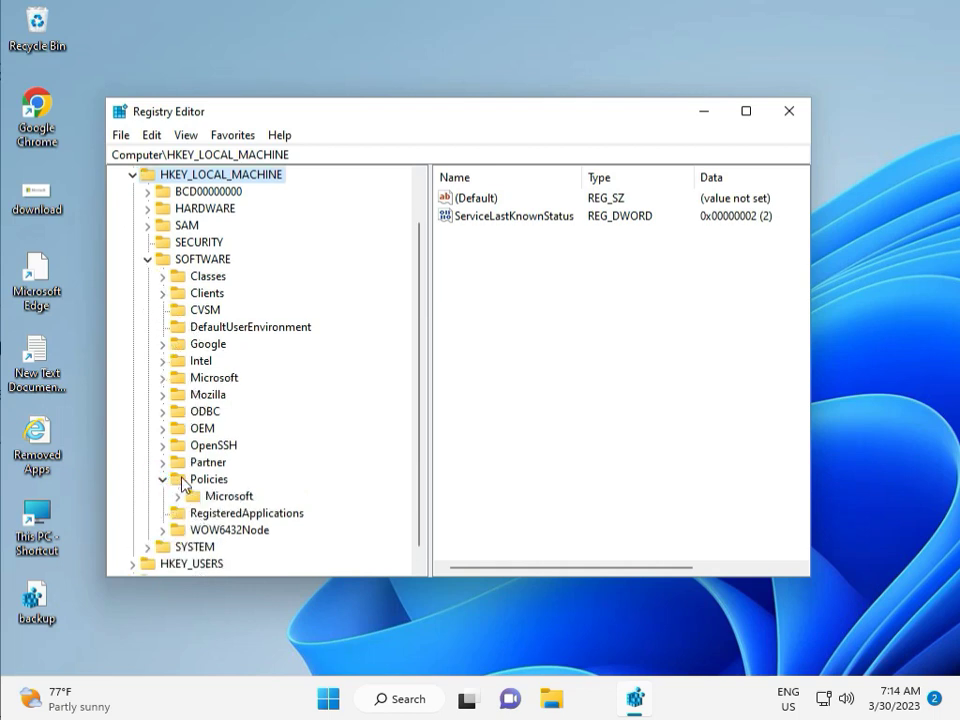
click(179, 497)
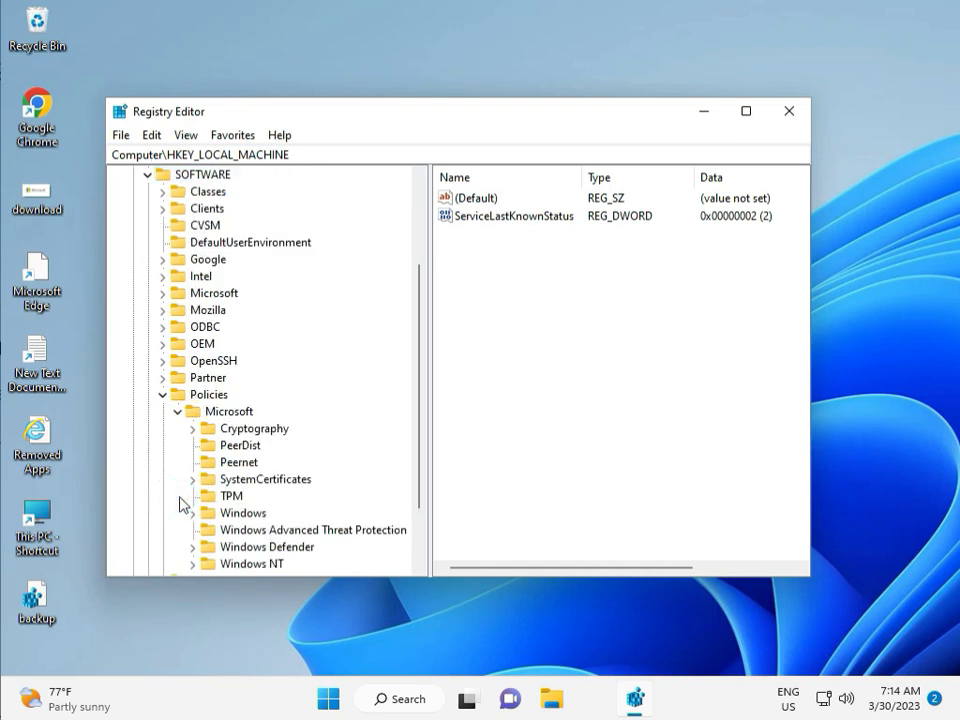
scroll(222, 495, down, 2)
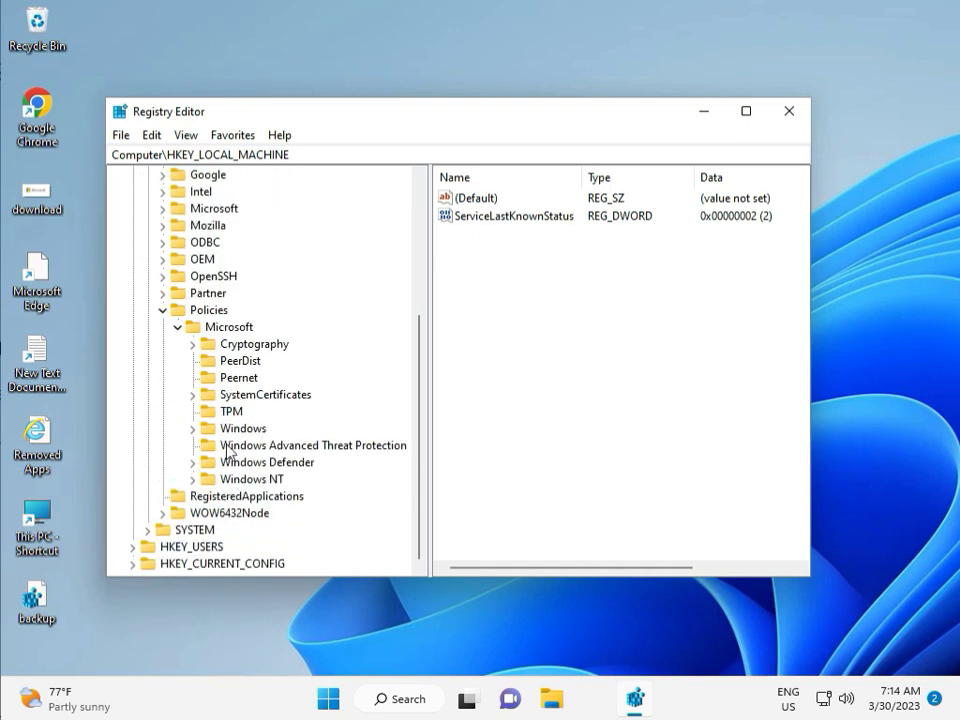
click(193, 428)
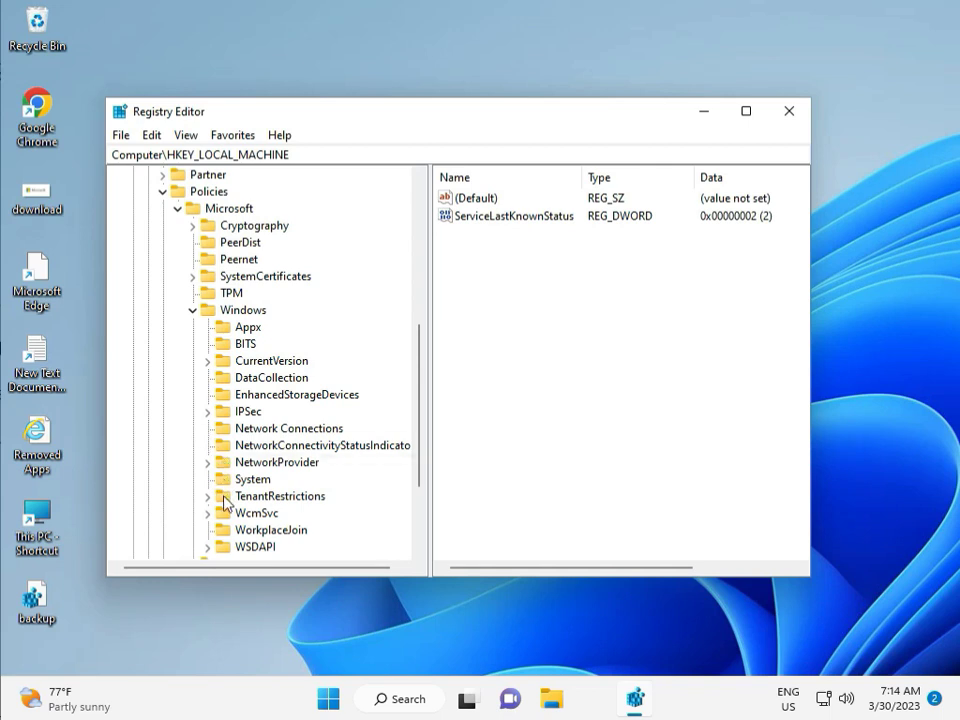
scroll(227, 537, down, 1)
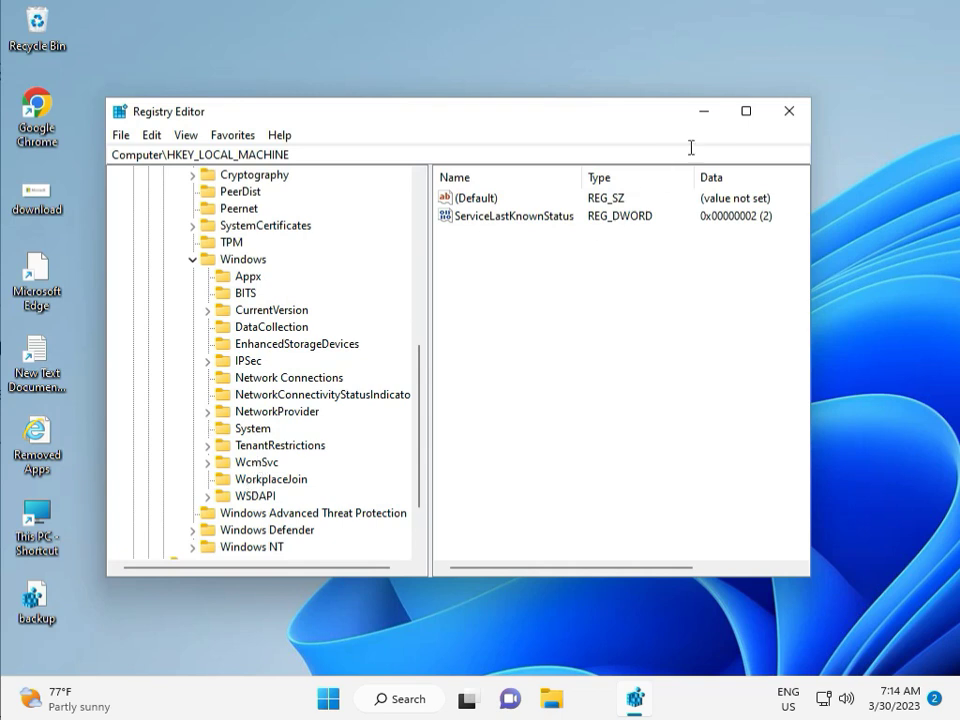
click(789, 111)
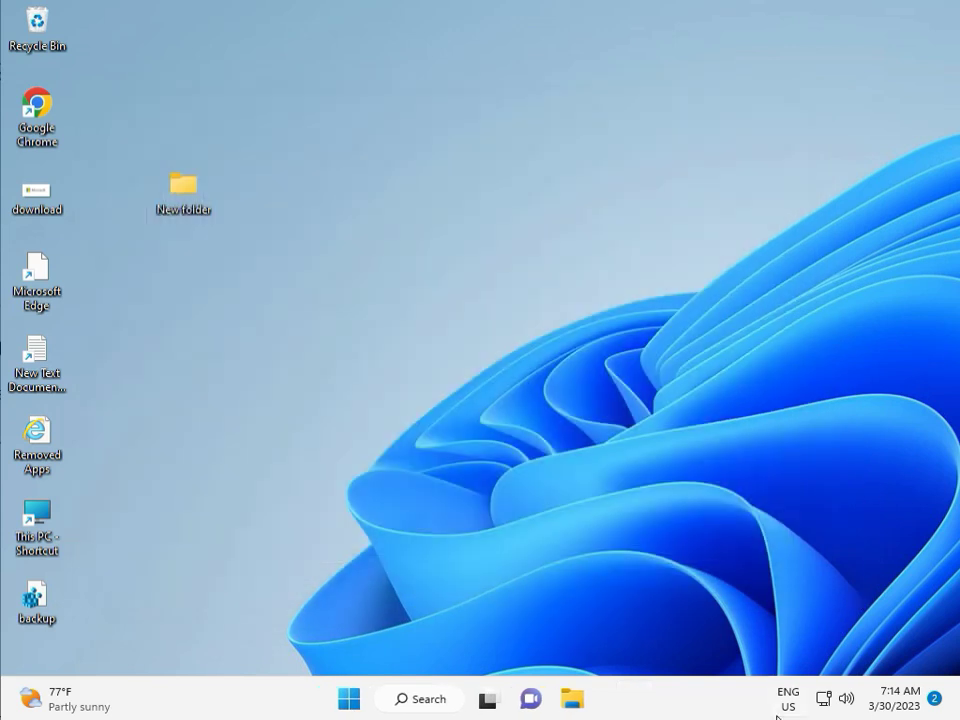
- Search Start for cmd and run Command Prompt as administrator, approving UAC
click(295, 448)
key(super)
text(cmd)
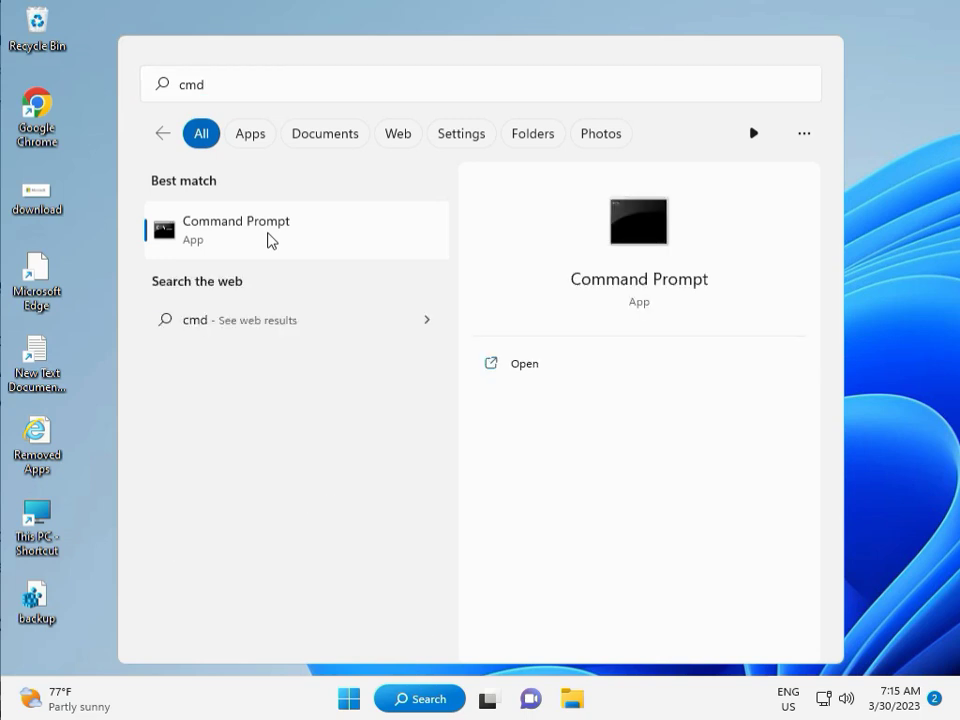
click(514, 396)
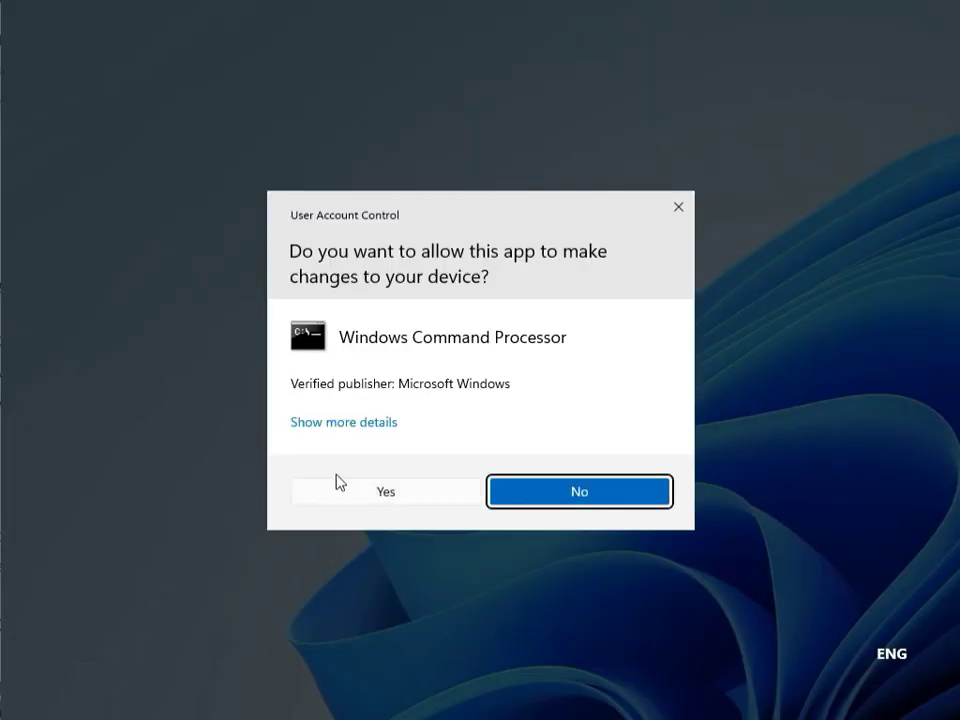
click(353, 488)
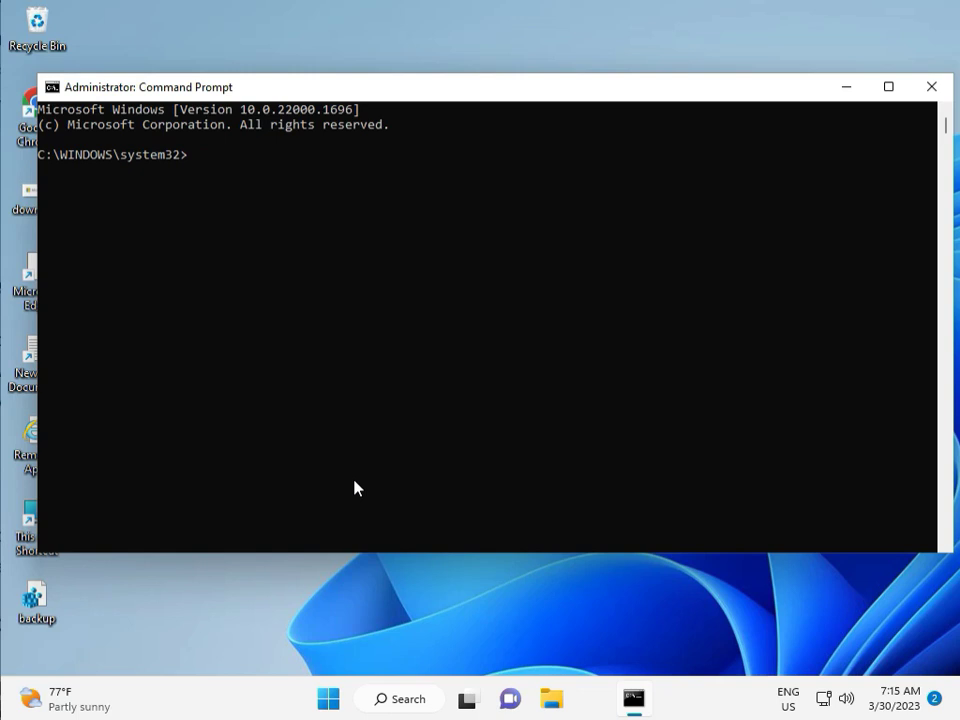
- Run chkdsk /f /r, answer y to schedule it at restart, and close the console
text(ch)
text(kd)
text(sk)
text( /)
text(f)
text( /)
text(r)
key(Return)
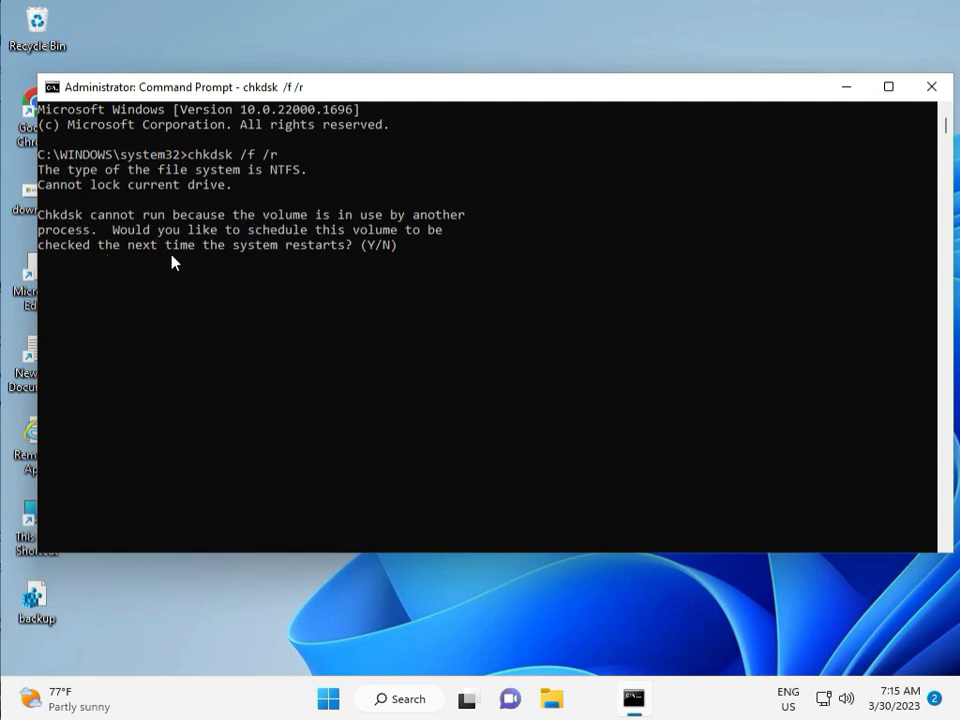
text(y)
key(Return)
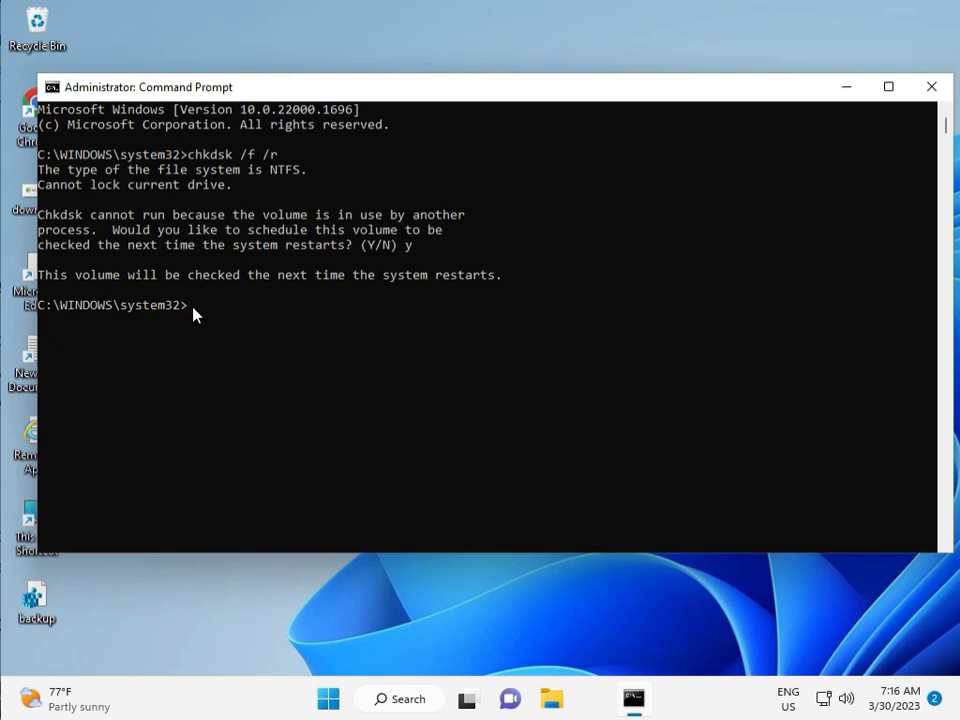
click(931, 89)
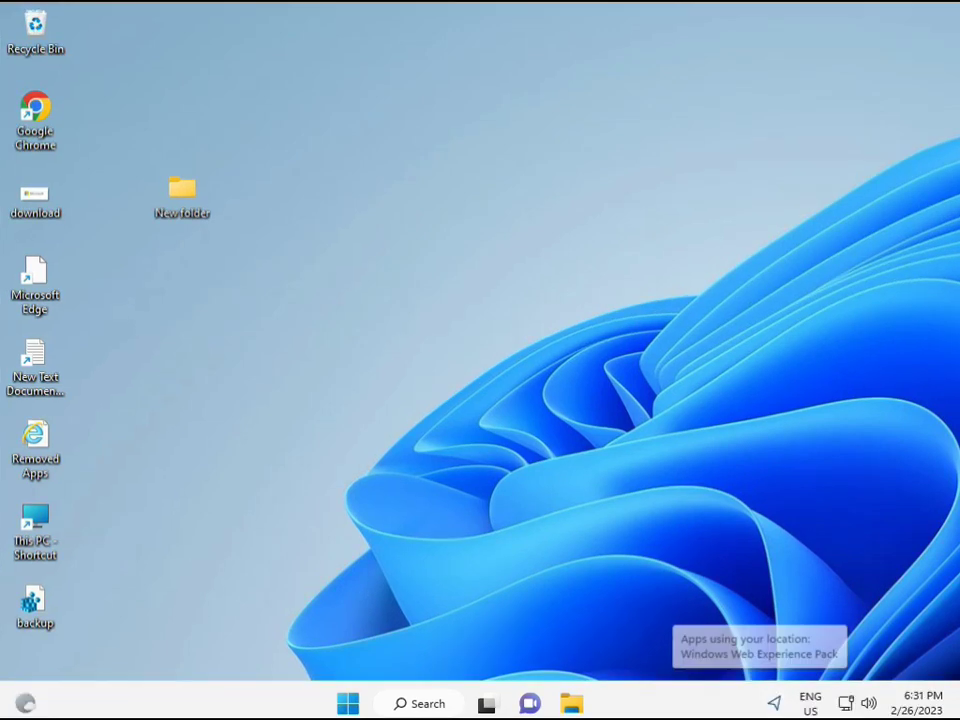
- Search 'cmd' from Start, run Command Prompt as administrator and approve the UAC prompt
click(347, 703)
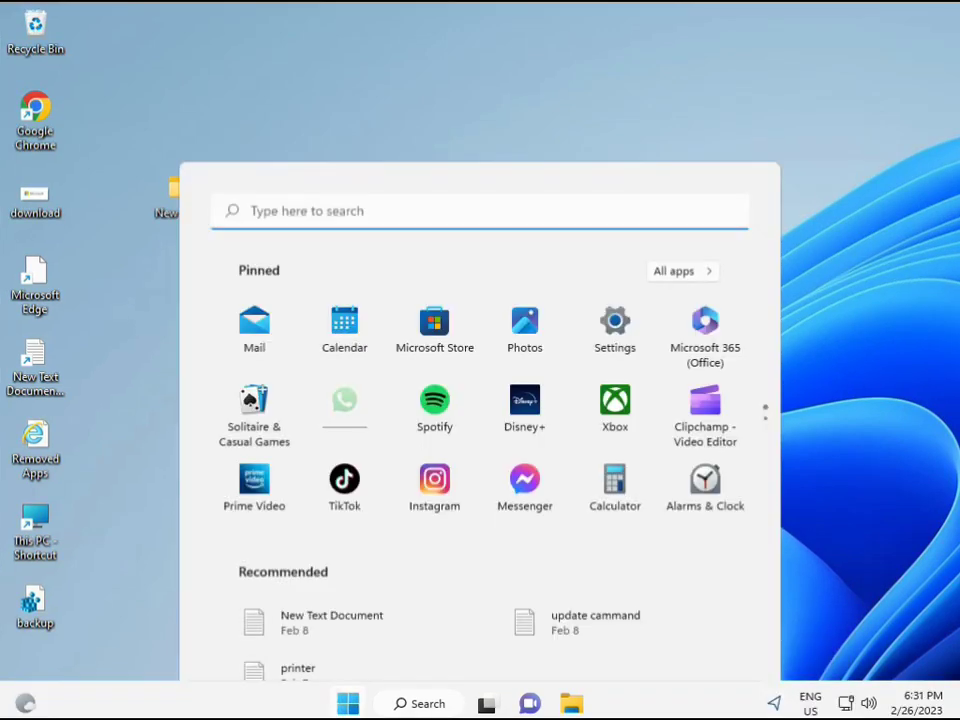
click(392, 706)
text(cmd)
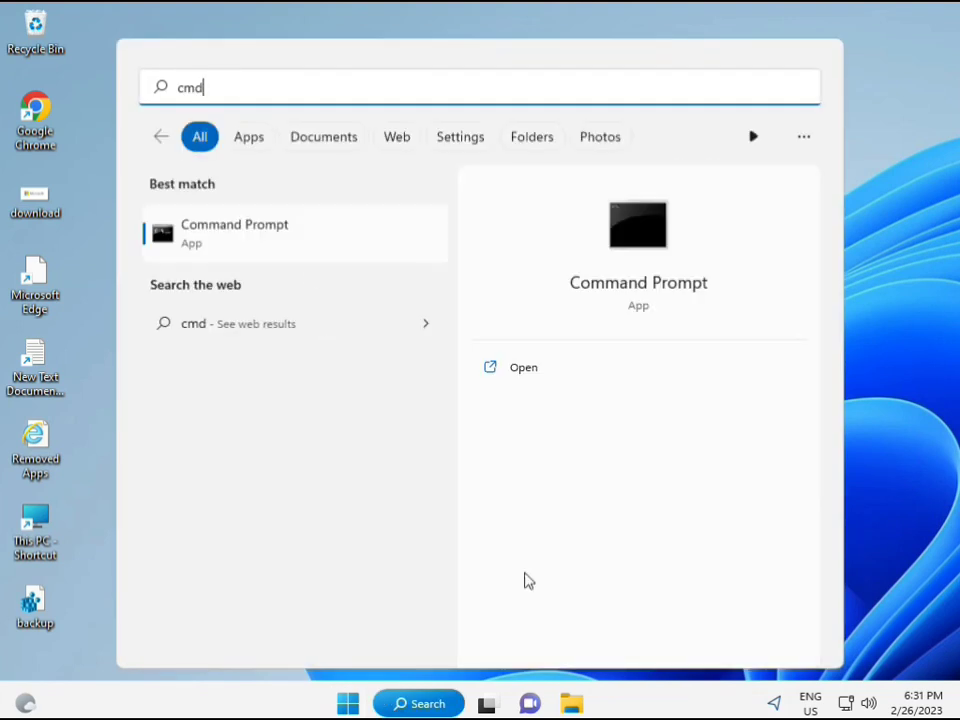
click(212, 235)
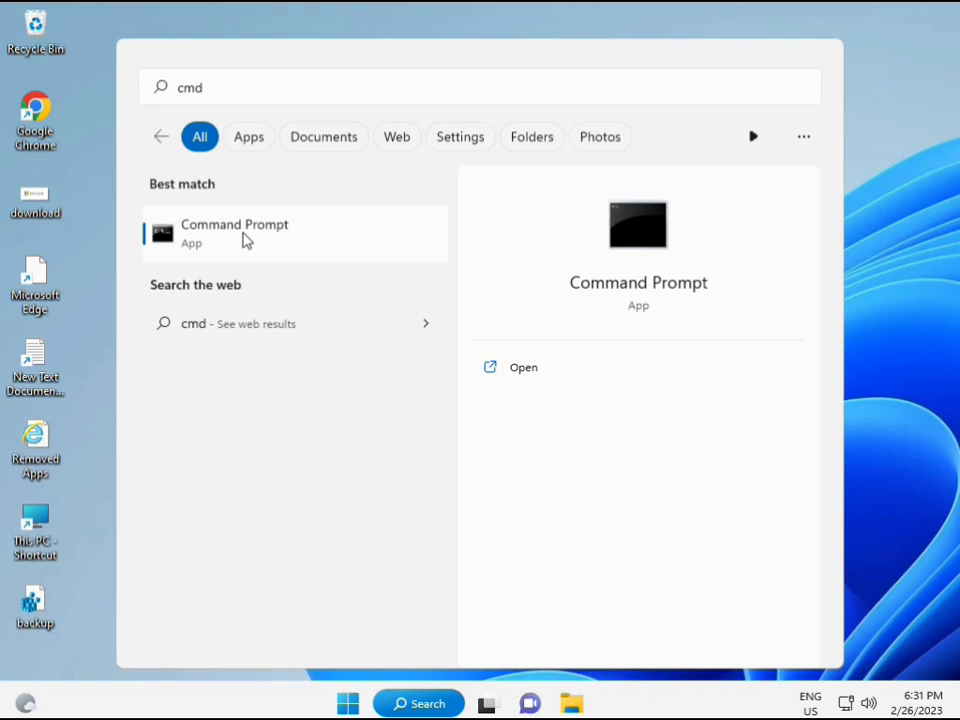
right_click(245, 240)
key(Escape)
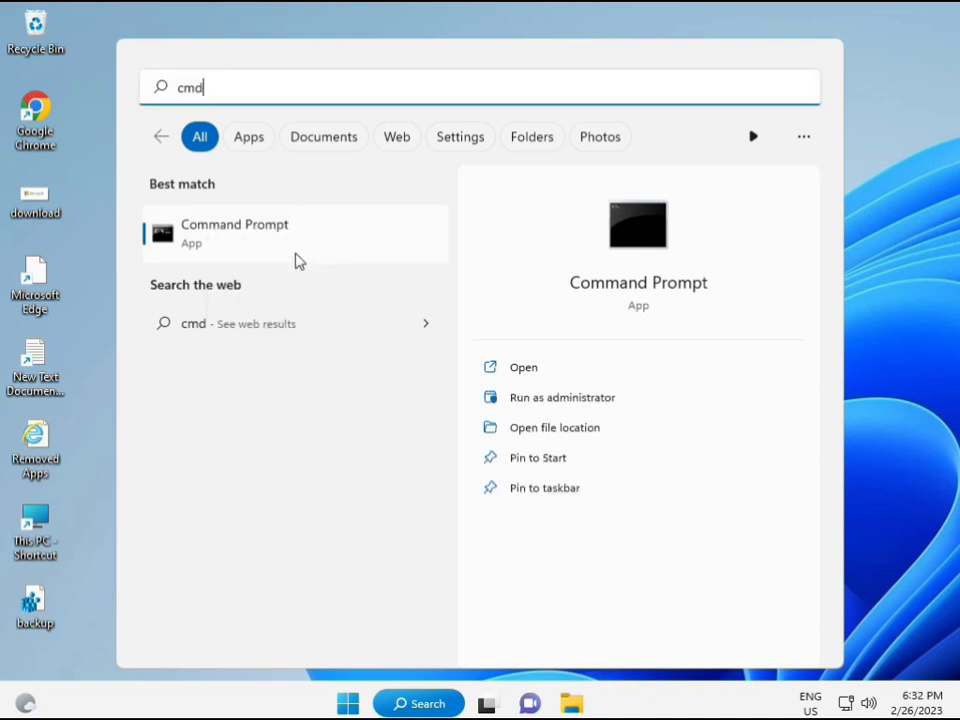
click(562, 397)
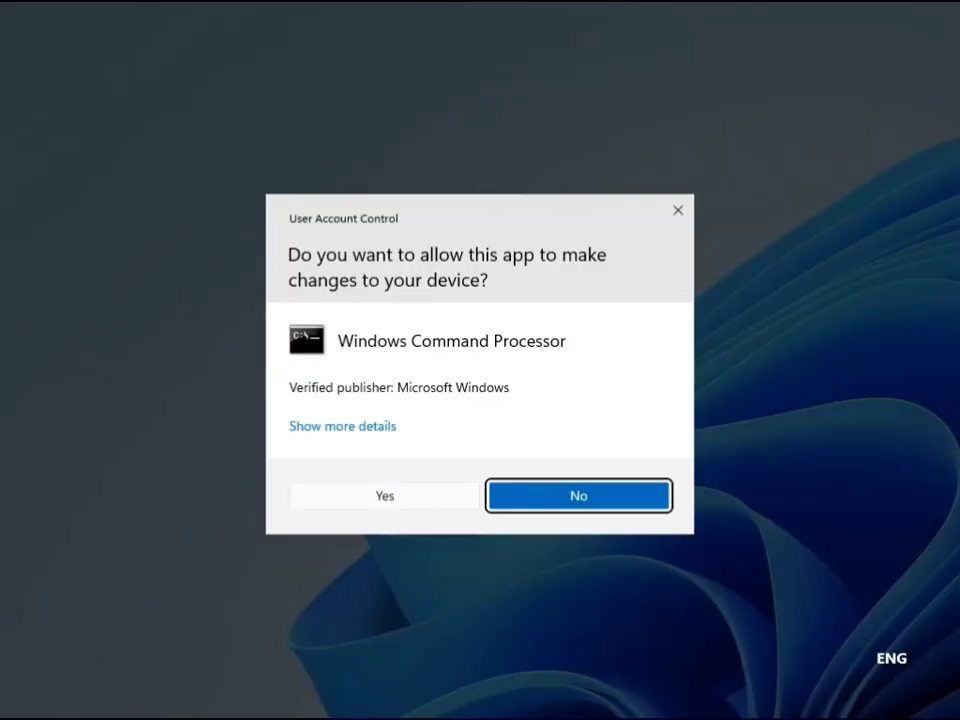
click(394, 493)
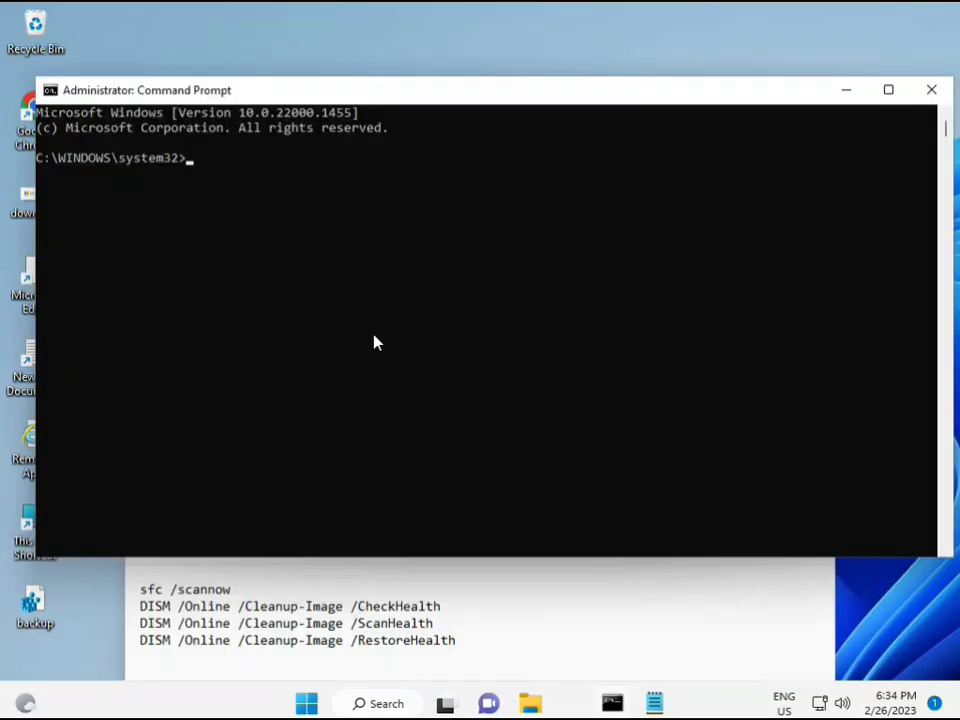
- Run sfc /scannow at the admin prompt until it reports no integrity violations
click(191, 161)
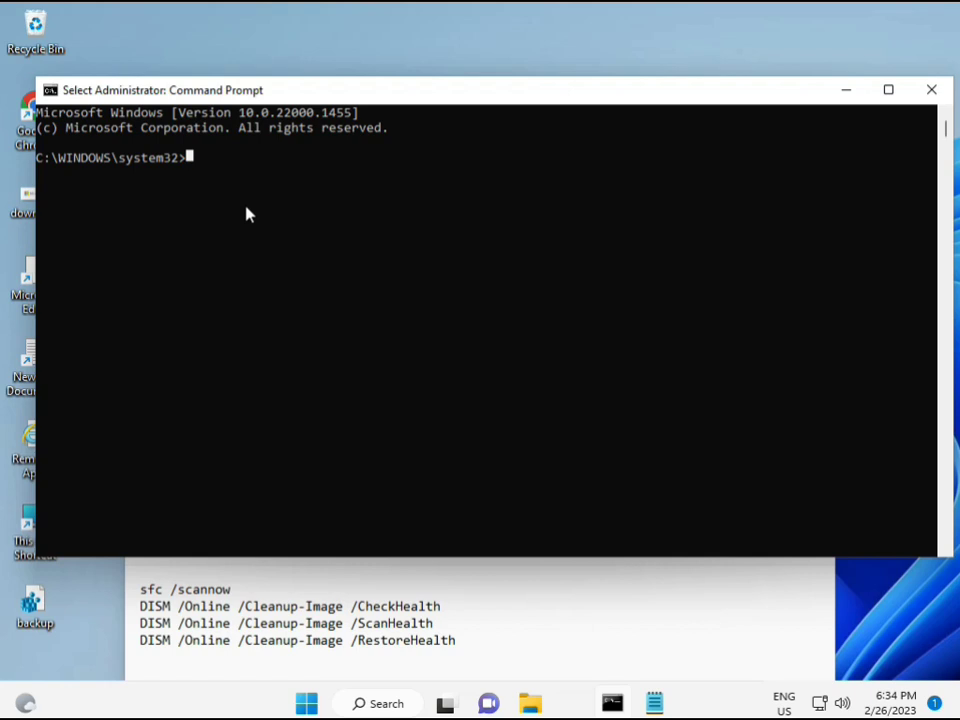
text(sca)
key(BackSpace)
key(BackSpace)
key(BackSpace)
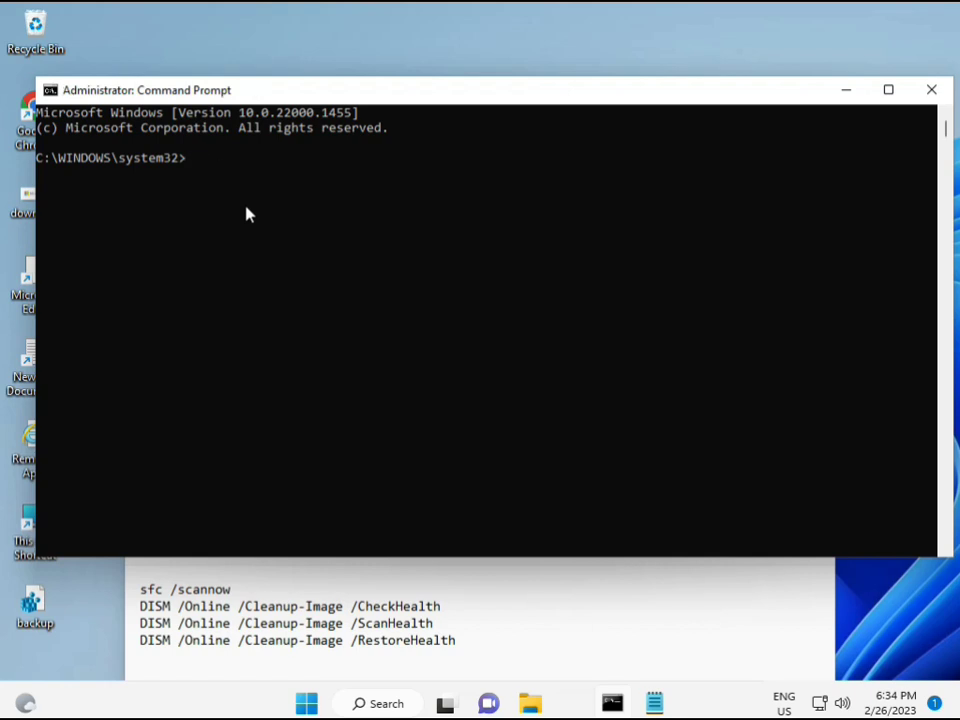
text(sfc)
text( /scanno)
text(w)
key(Return)
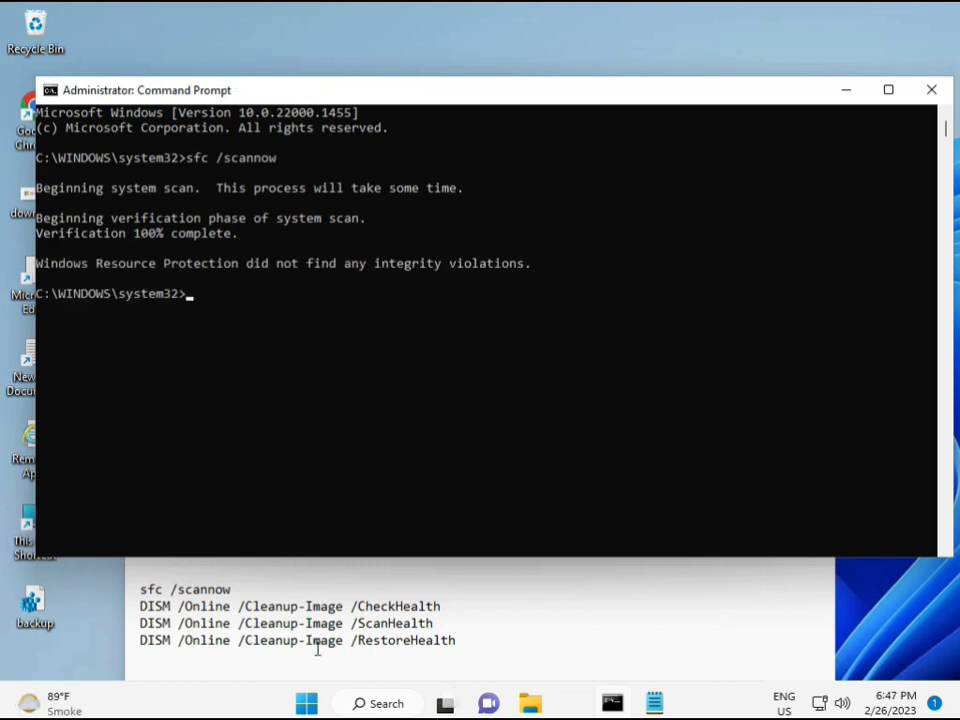
- Copy the DISM CheckHealth command line from the Notepad notes
click(145, 605)
drag(141, 606, 445, 606)
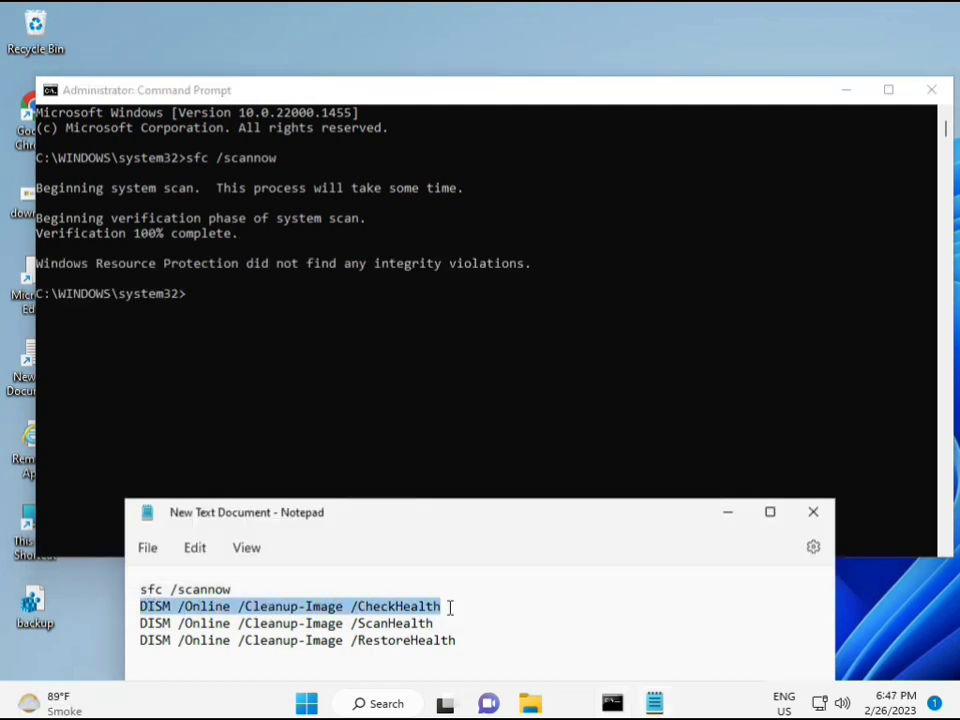
right_click(257, 608)
click(303, 312)
- Paste DISM CheckHealth into Command Prompt via the window menu and run it
click(193, 302)
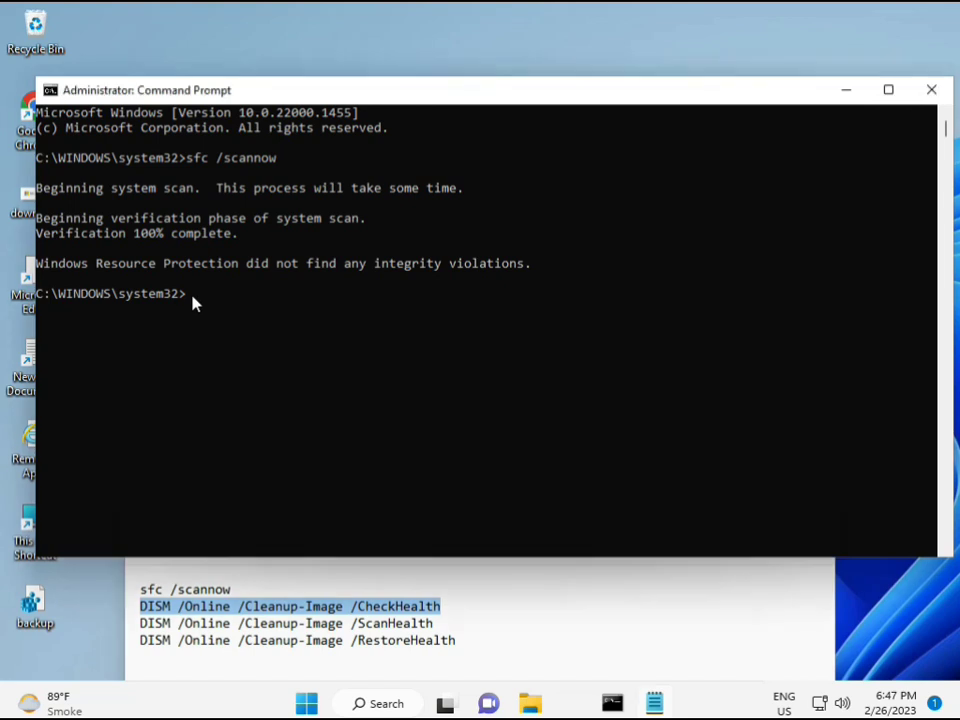
right_click(77, 92)
mouse_move(144, 234)
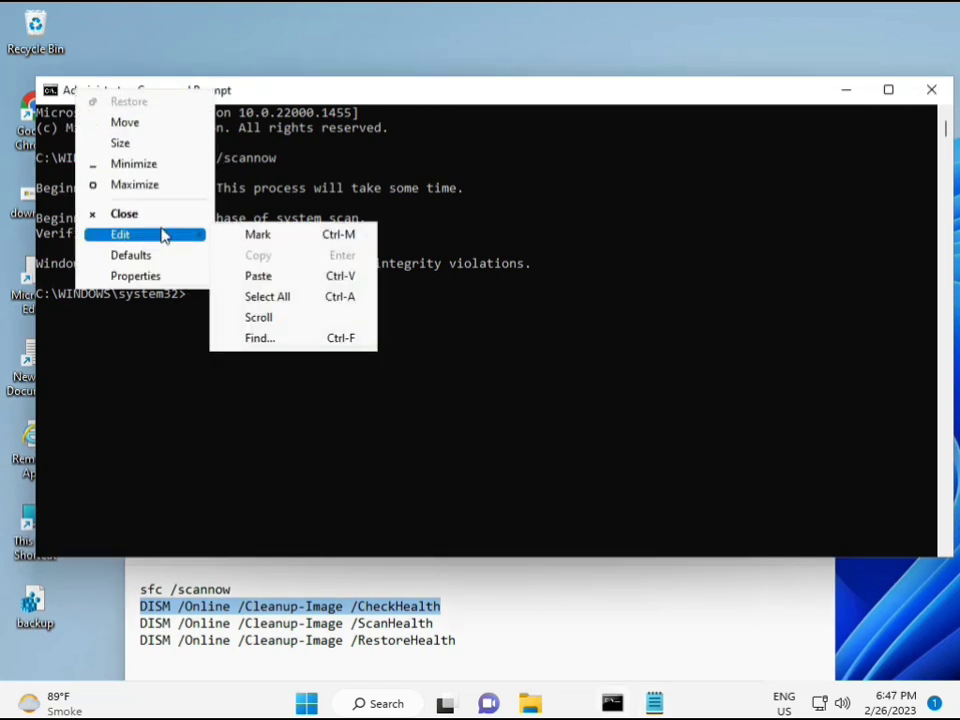
click(258, 276)
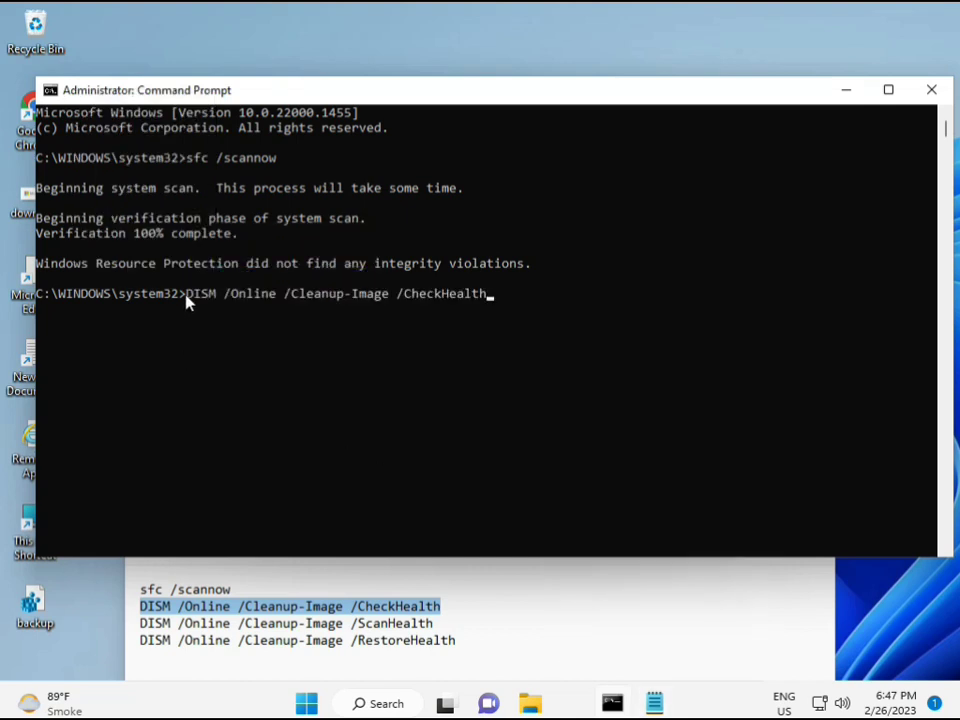
click(190, 298)
key(Escape)
key(Return)
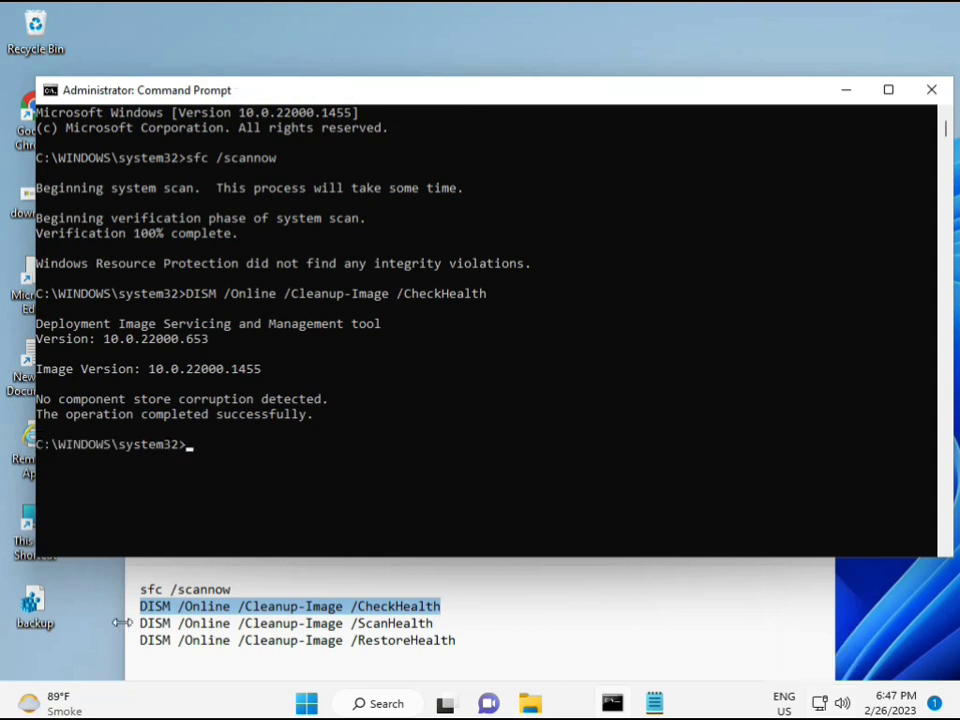
drag(141, 623, 455, 624)
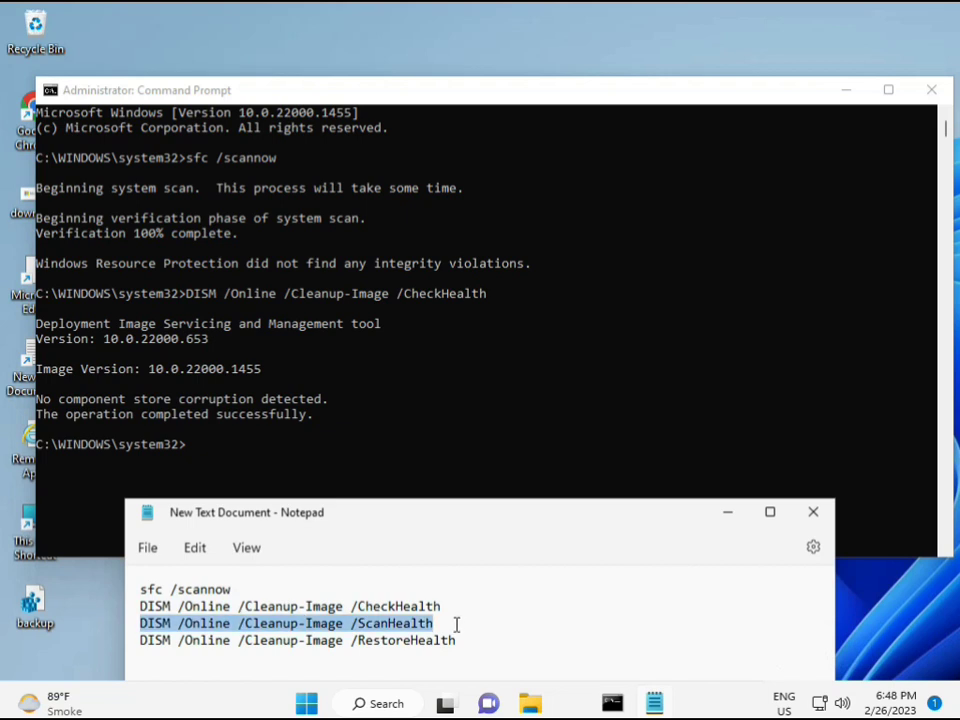
- Copy the DISM ScanHealth line from the notes, paste it into Command Prompt and run it
right_click(422, 628)
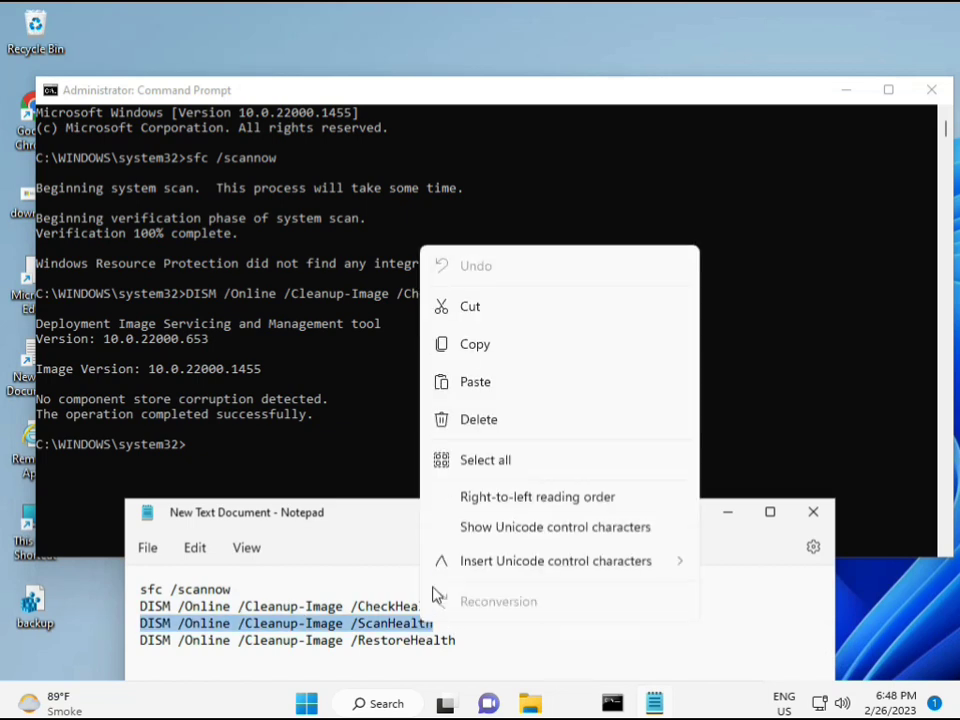
click(465, 352)
click(210, 456)
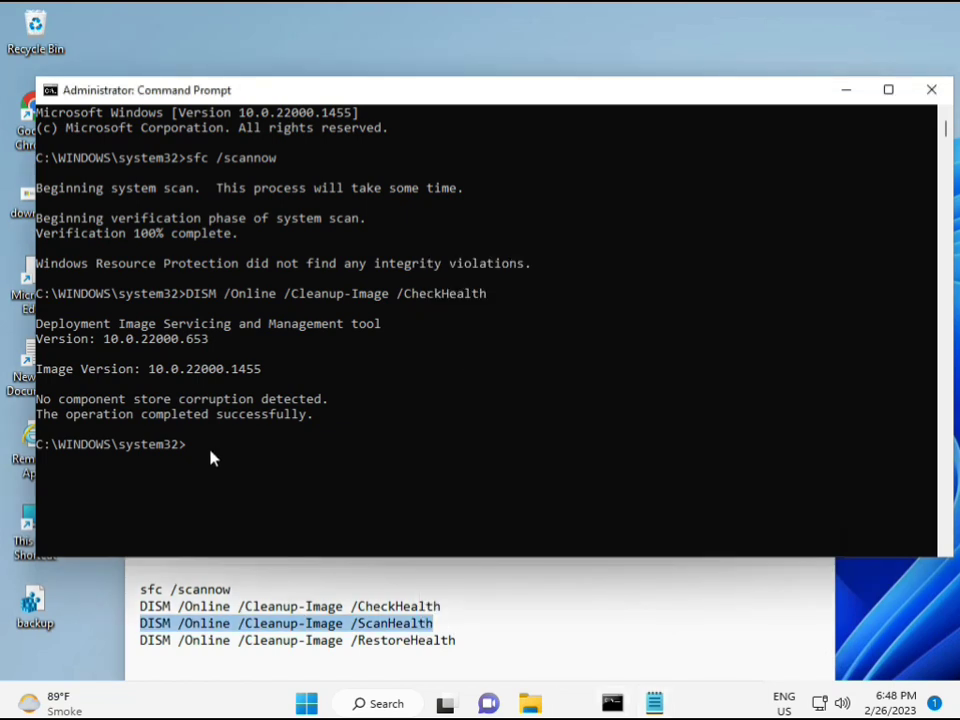
click(193, 452)
right_click(193, 452)
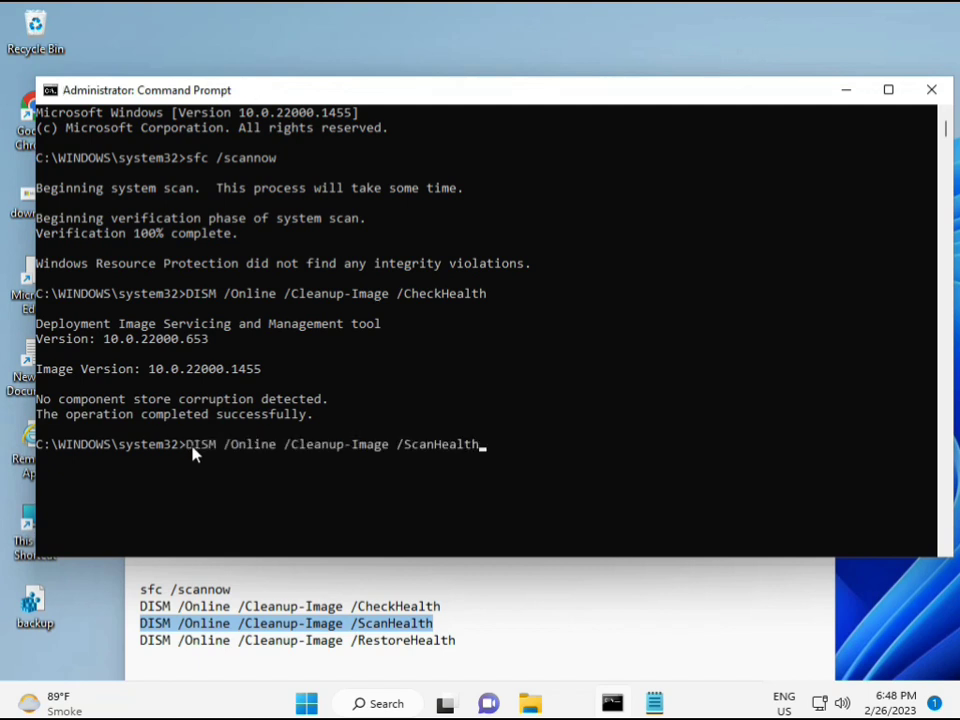
key(Return)
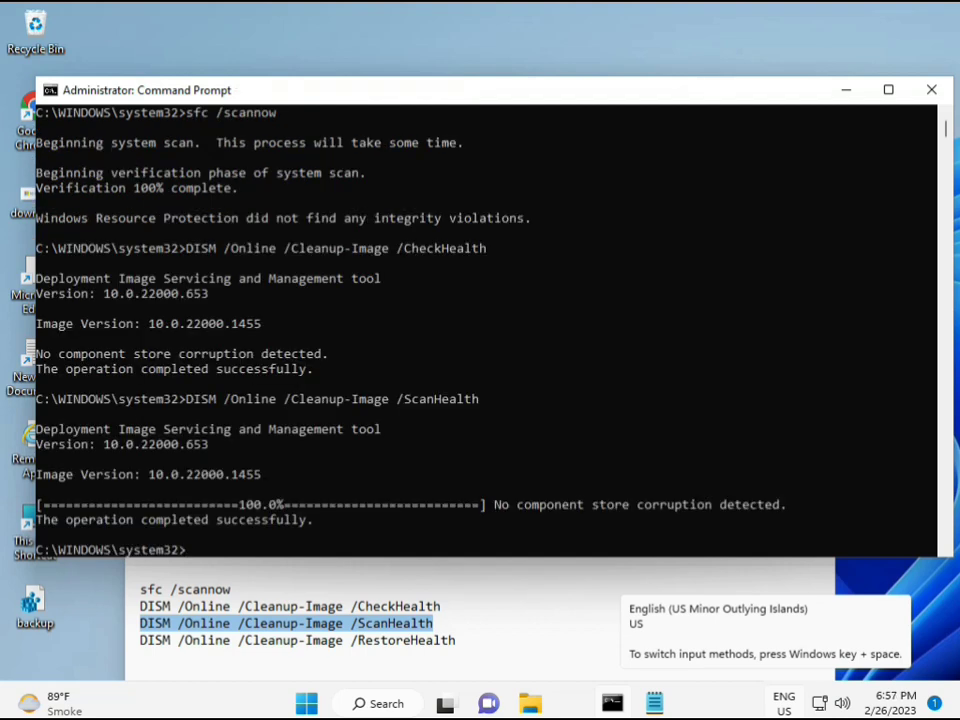
drag(212, 521, 266, 556)
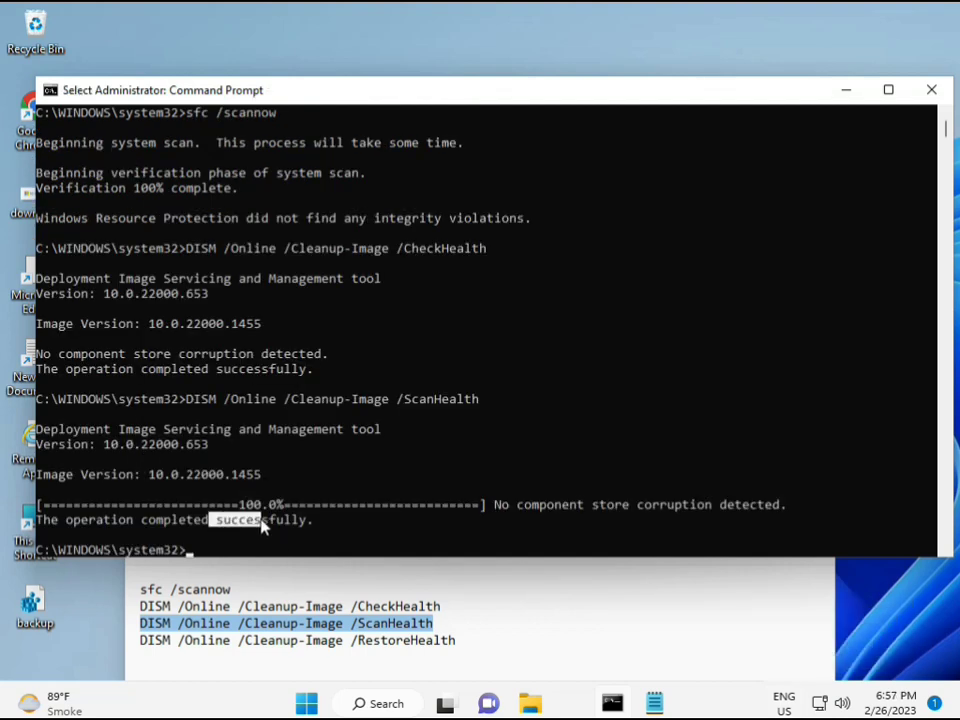
- Copy the DISM RestoreHealth command line from the Notepad notes
click(226, 645)
triple_click(226, 645)
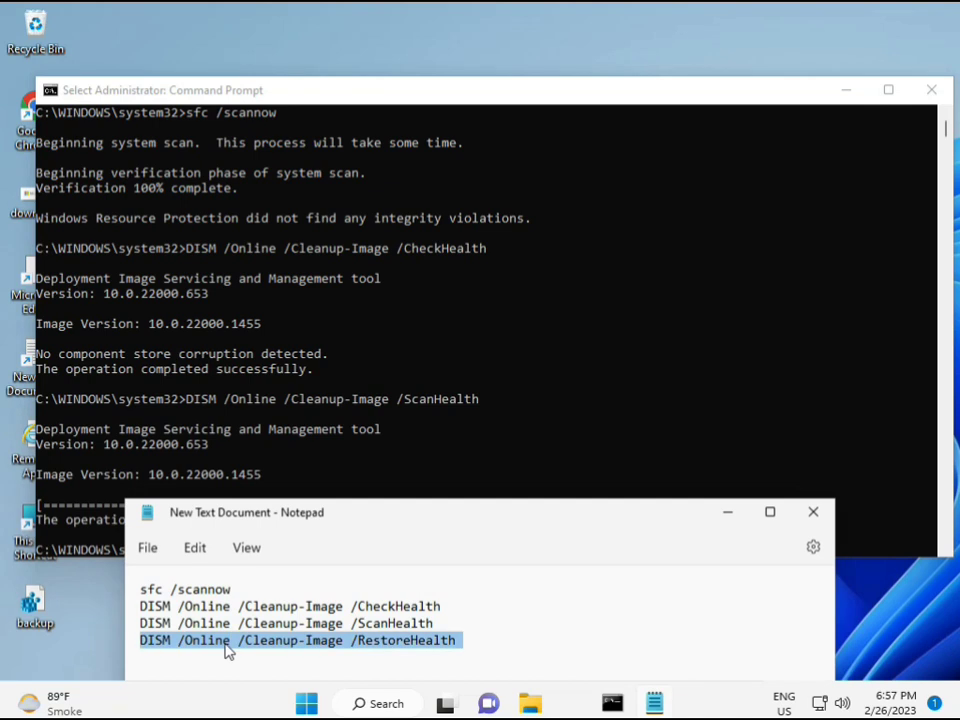
right_click(226, 645)
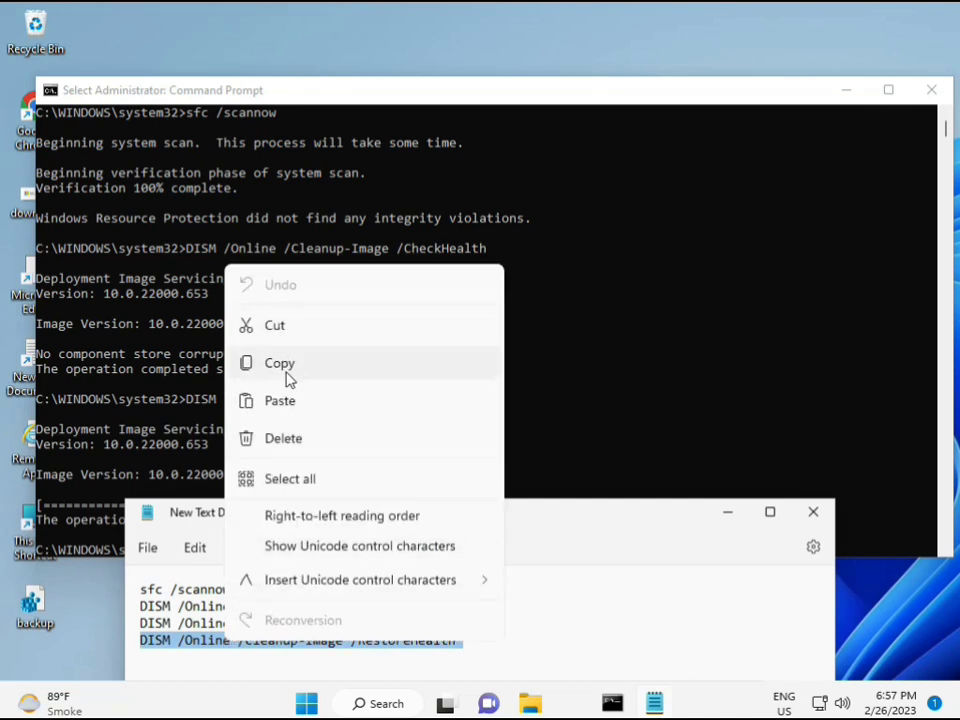
click(310, 368)
- Paste DISM RestoreHealth at the Command Prompt with Ctrl+V and run it
click(212, 541)
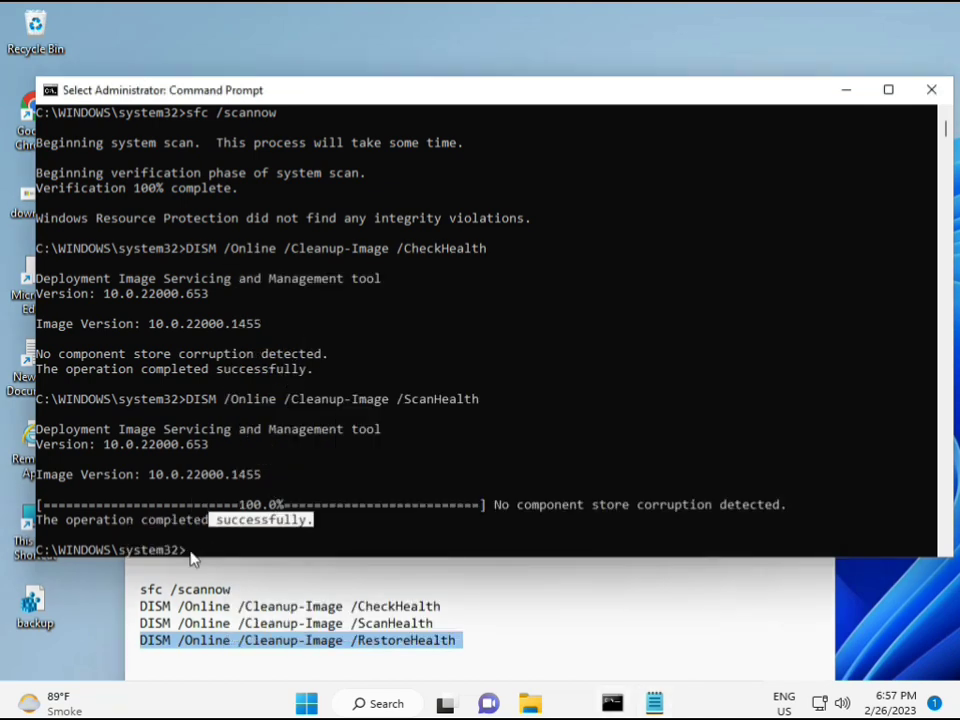
right_click(190, 557)
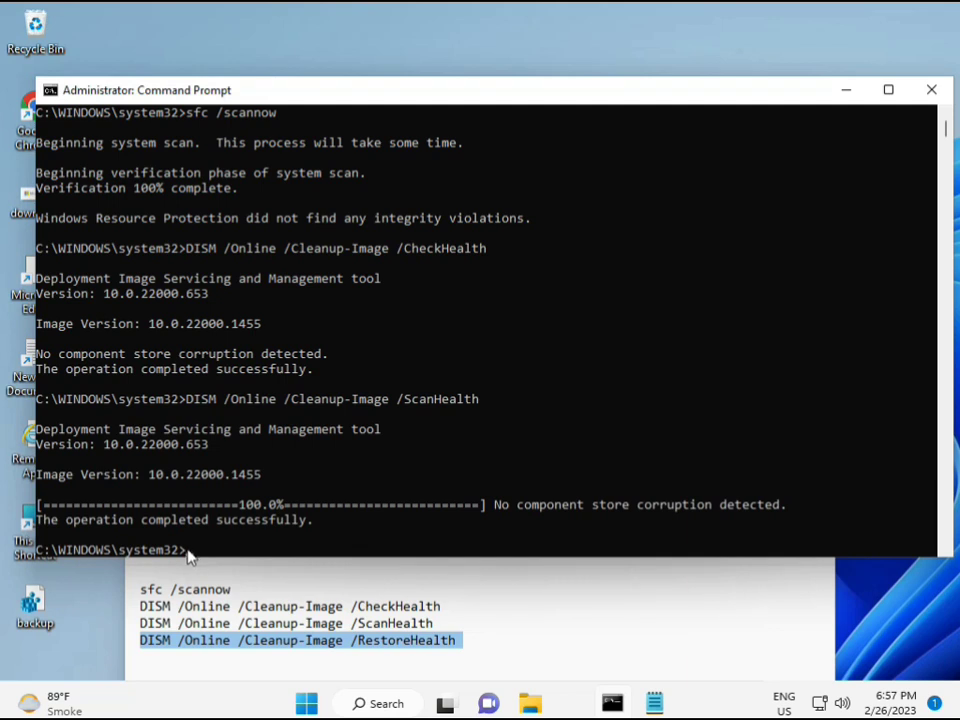
click(188, 556)
key(ctrl+v)
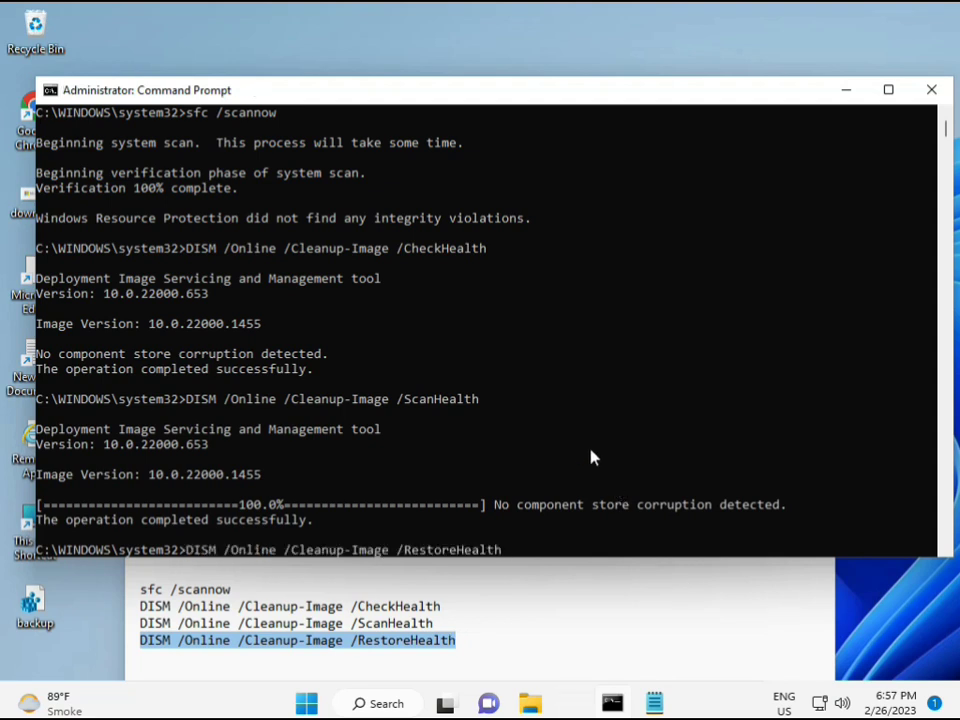
scroll(591, 457, down, 6)
scroll(566, 454, down, 3)
scroll(317, 439, up, 7)
scroll(317, 439, up, 2)
mouse_move(945, 133)
mouse_down()
mouse_move(949, 143)
mouse_move(945, 133)
mouse_up()
click(191, 280)
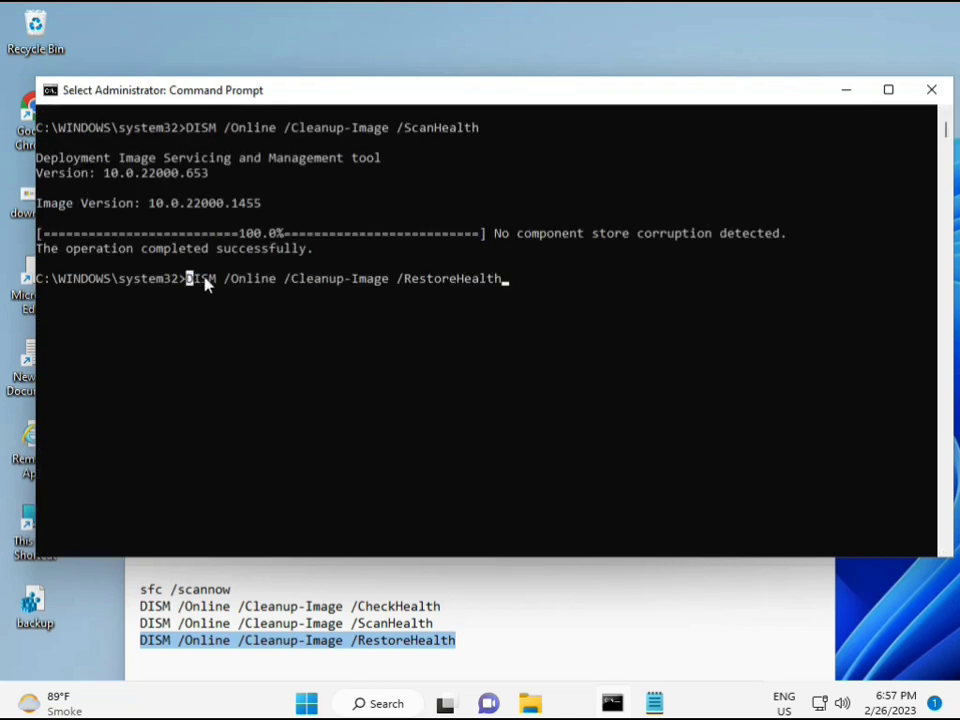
key(Return)
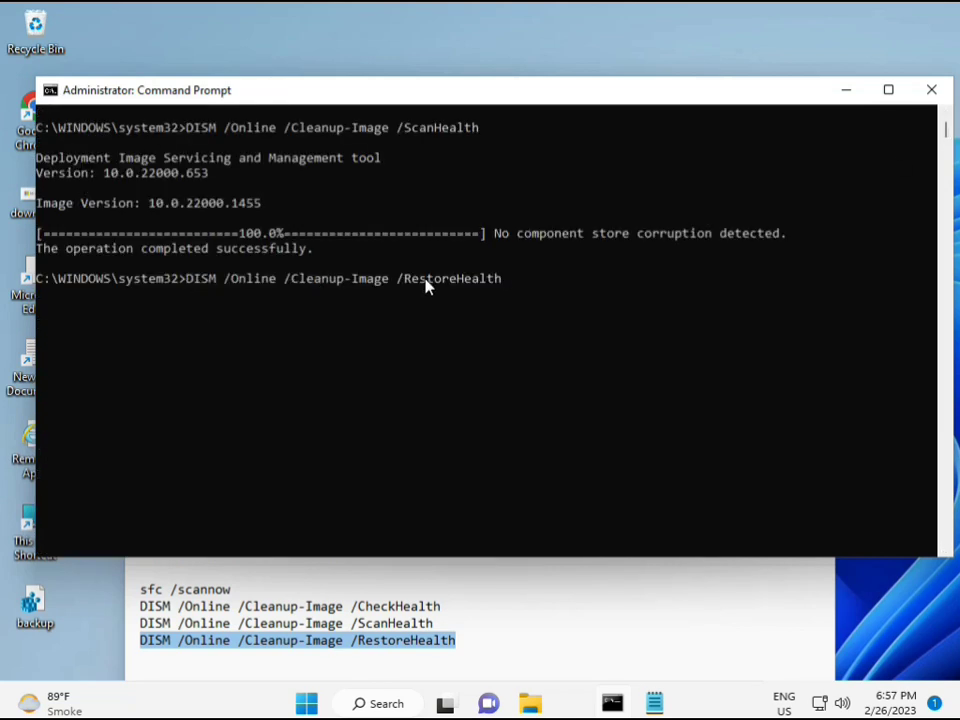
key(Return)
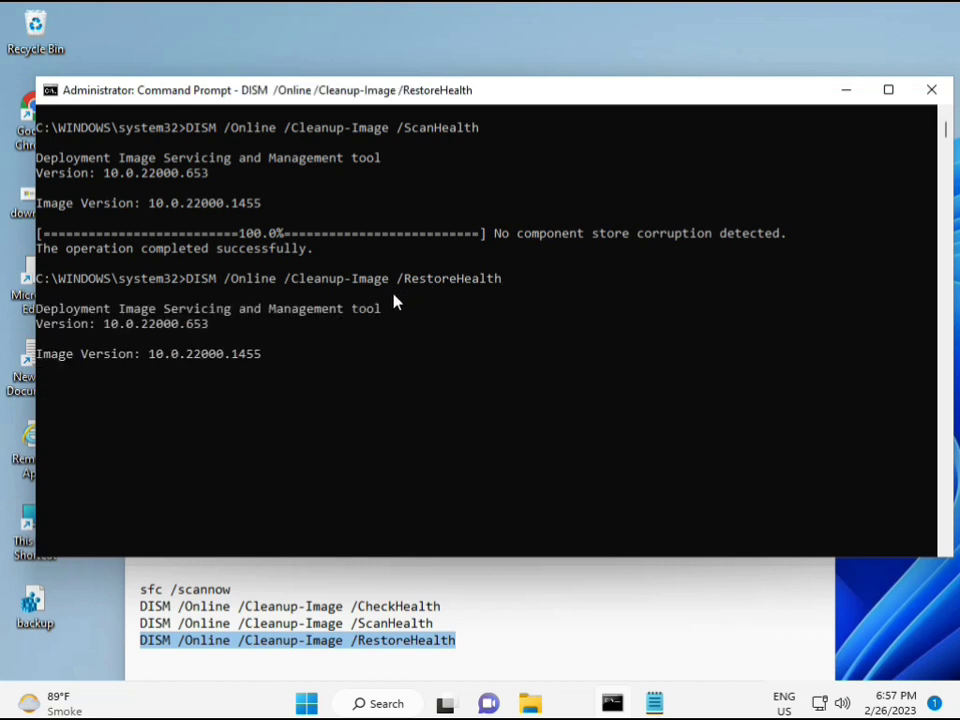